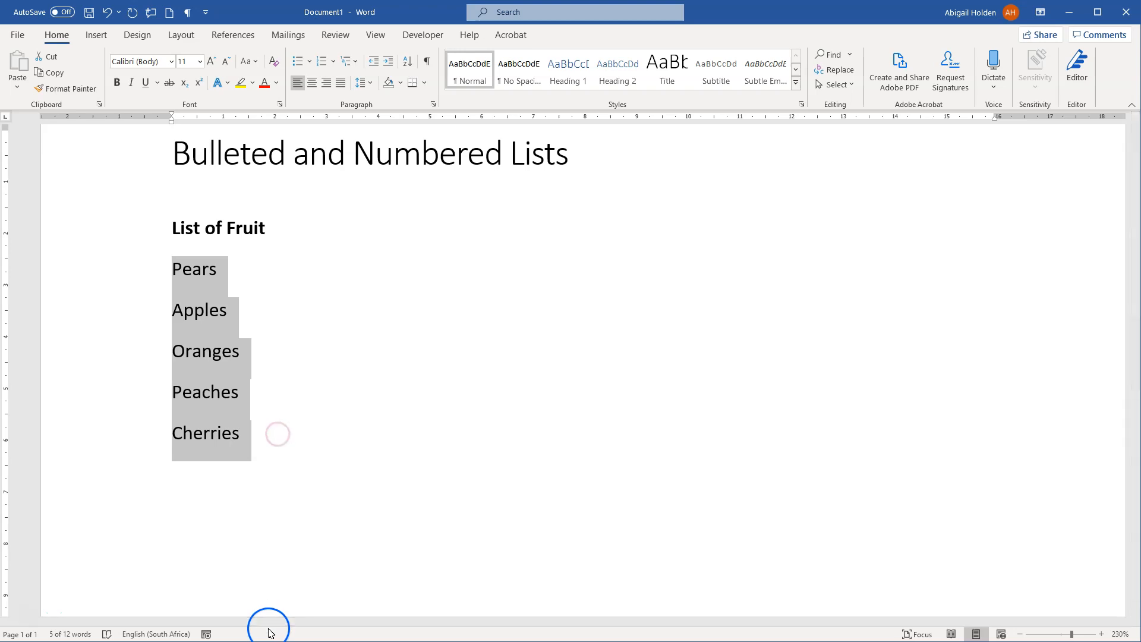
Turn the selected fruit names into a bulleted list and align its bullets with the left margin.
{"action": "left_click", "coordinate": [299, 63]}
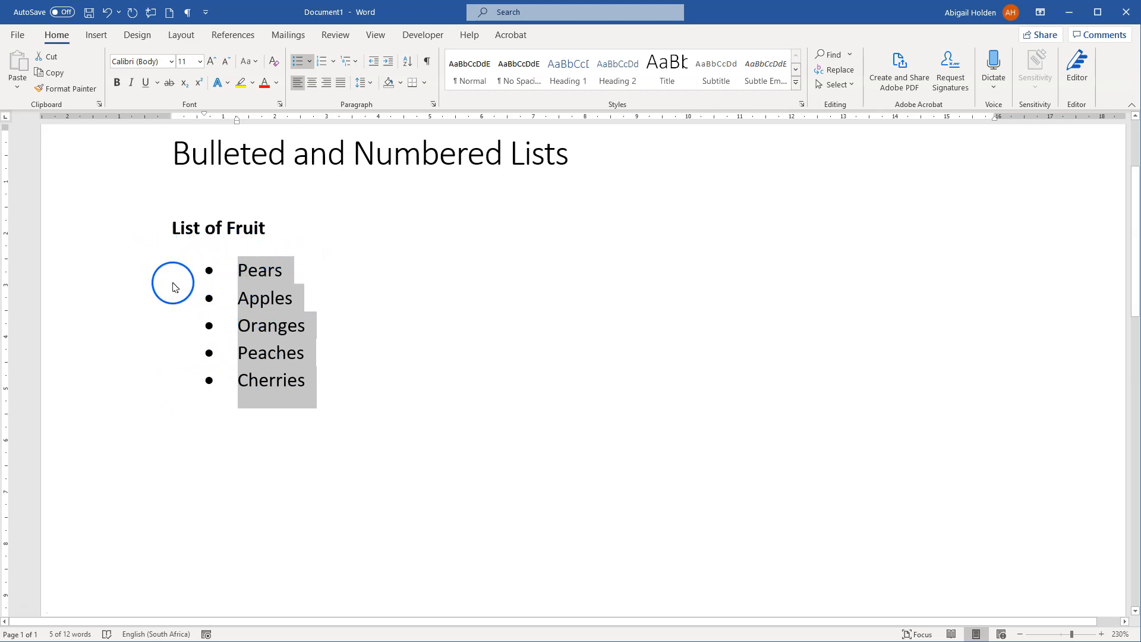
{"action": "left_click", "coordinate": [376, 64]}
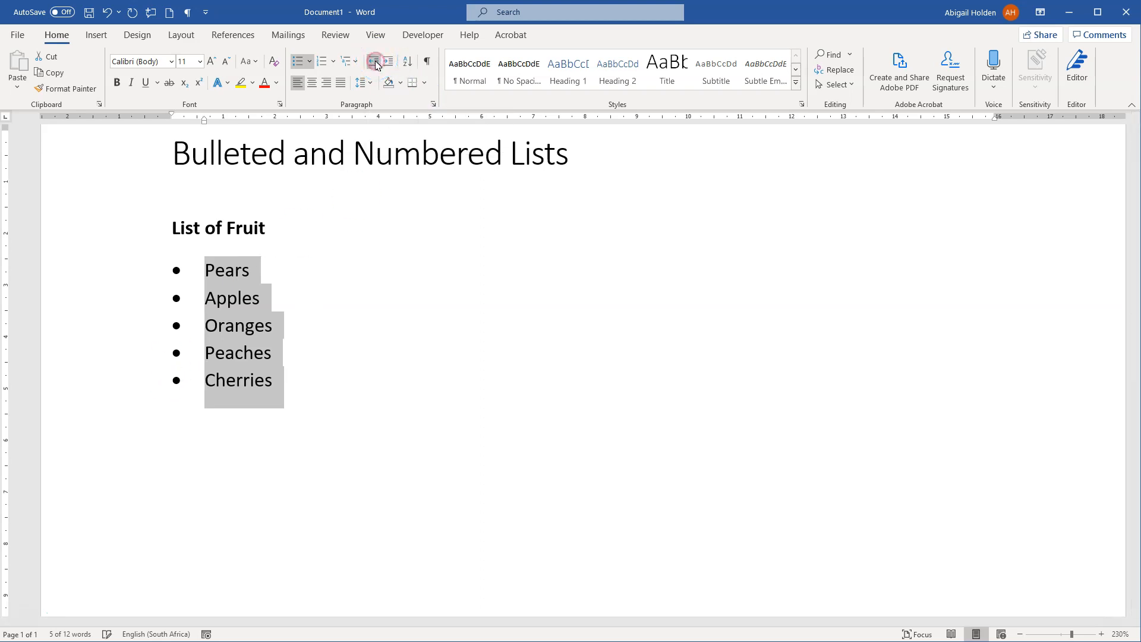
{"action": "left_click", "coordinate": [388, 62]}
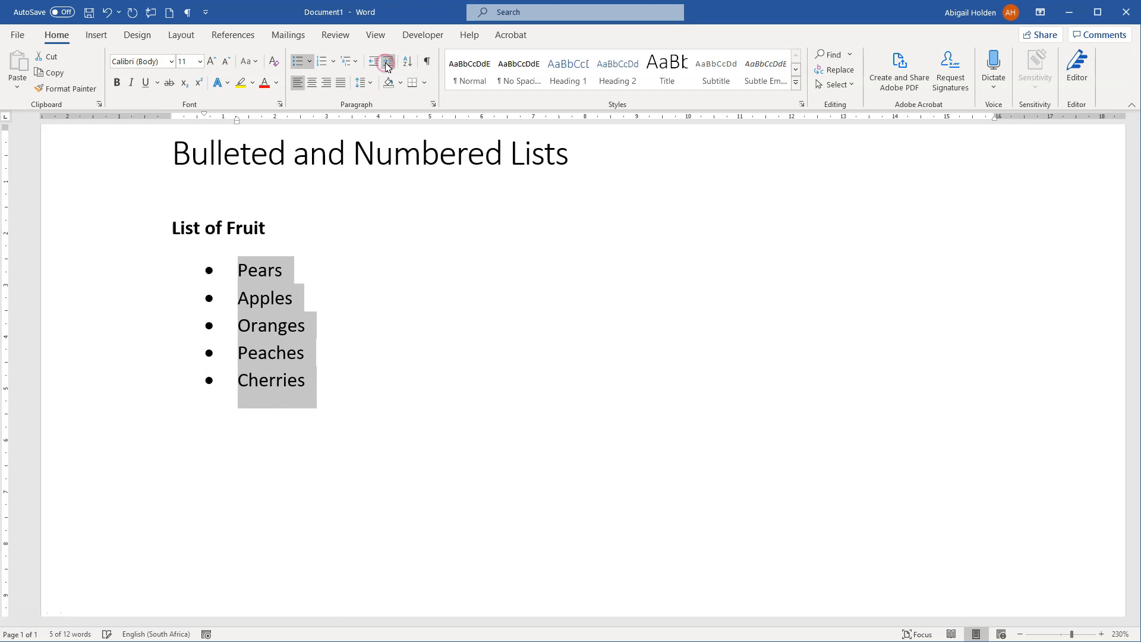
{"action": "left_click", "coordinate": [373, 60]}
Increase the indent of the Apples item by one level and decrease it again.
{"action": "right_click", "coordinate": [226, 311]}
{"action": "left_click", "coordinate": [211, 299]}
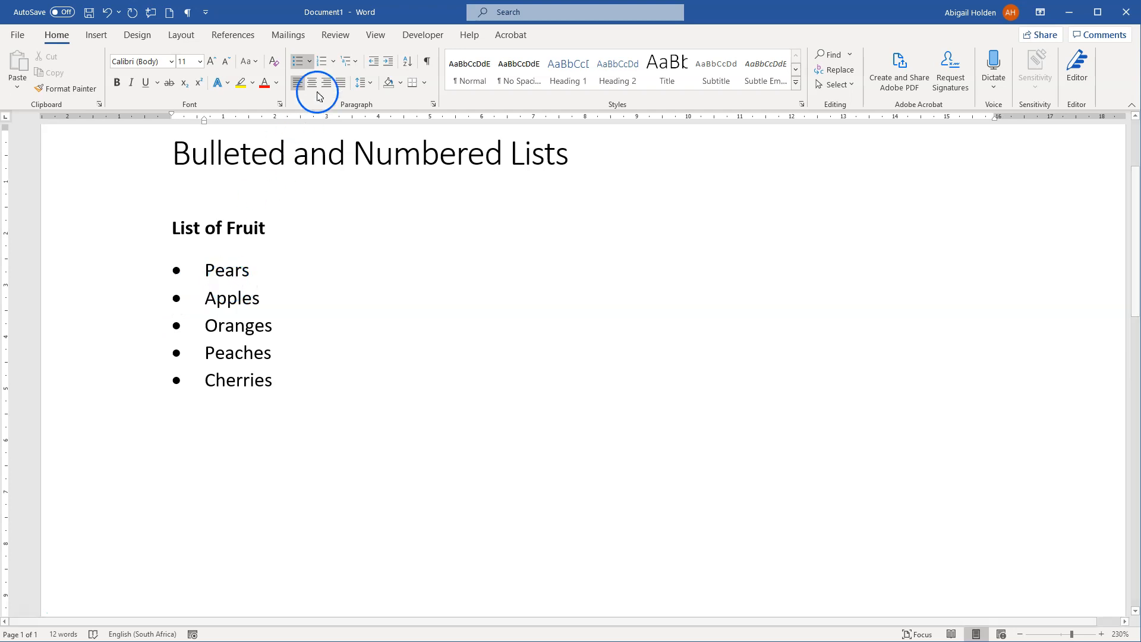
{"action": "left_click", "coordinate": [386, 65]}
{"action": "left_click", "coordinate": [370, 67]}
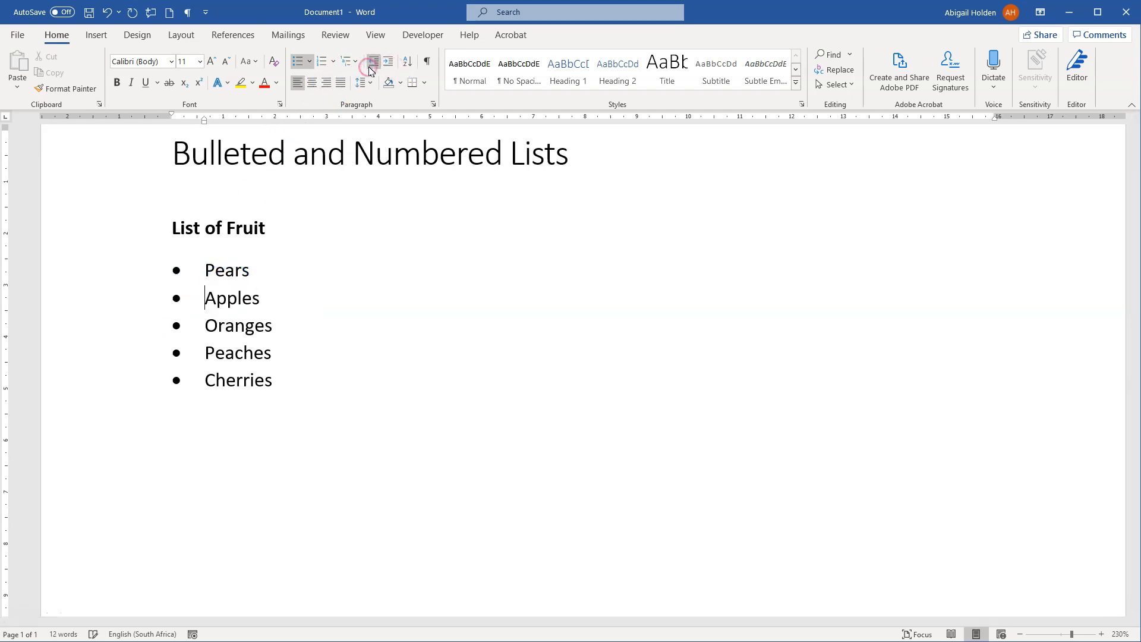
Demote Apples to a sub-bullet with a tighter indent under Pears and return it to the first level.
{"action": "key", "text": "Tab"}
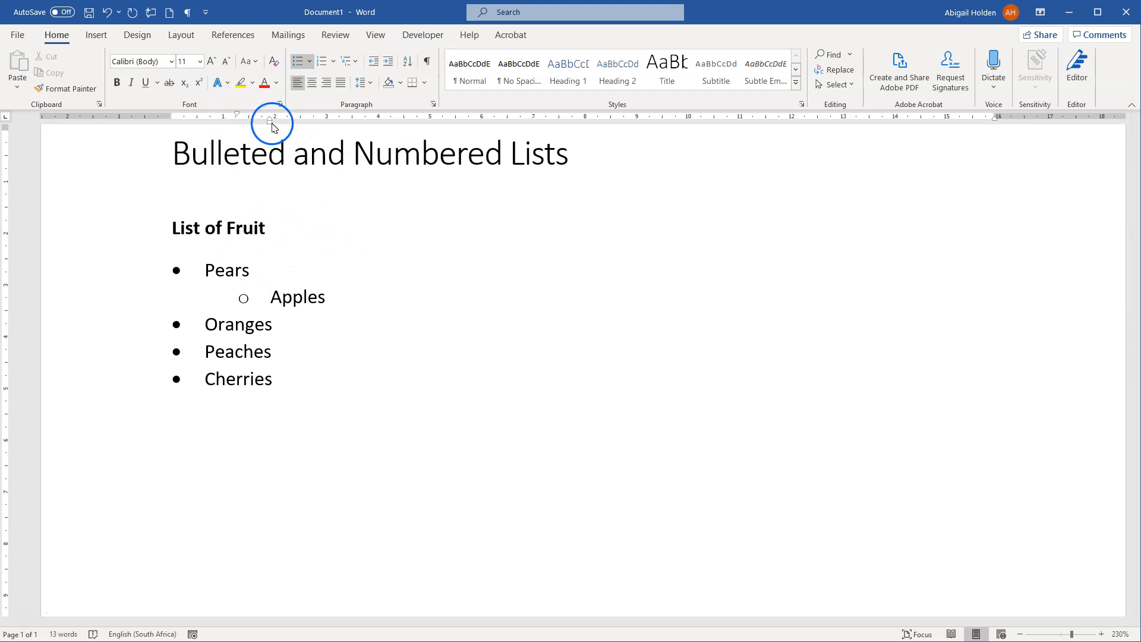
{"action": "left_click_drag", "start_coordinate": [270, 126], "coordinate": [231, 130]}
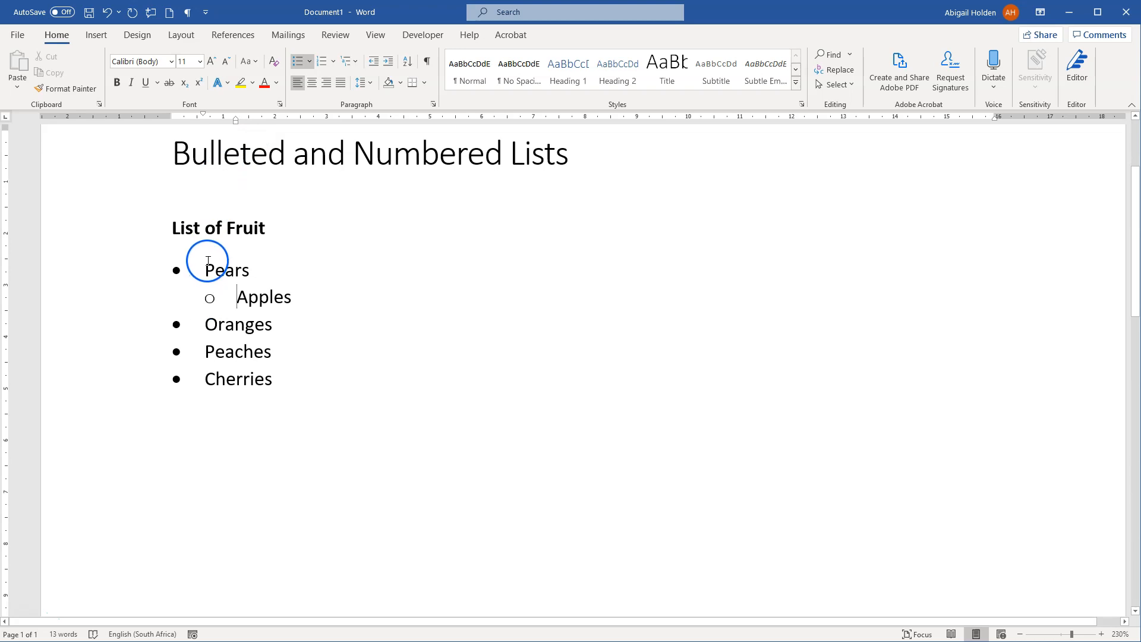
{"action": "left_click", "coordinate": [373, 61]}
Define the heart symbol (Symbol font, code 169) as the fruit list's bullet and color the list purple.
{"action": "left_click_drag", "start_coordinate": [279, 389], "coordinate": [163, 247]}
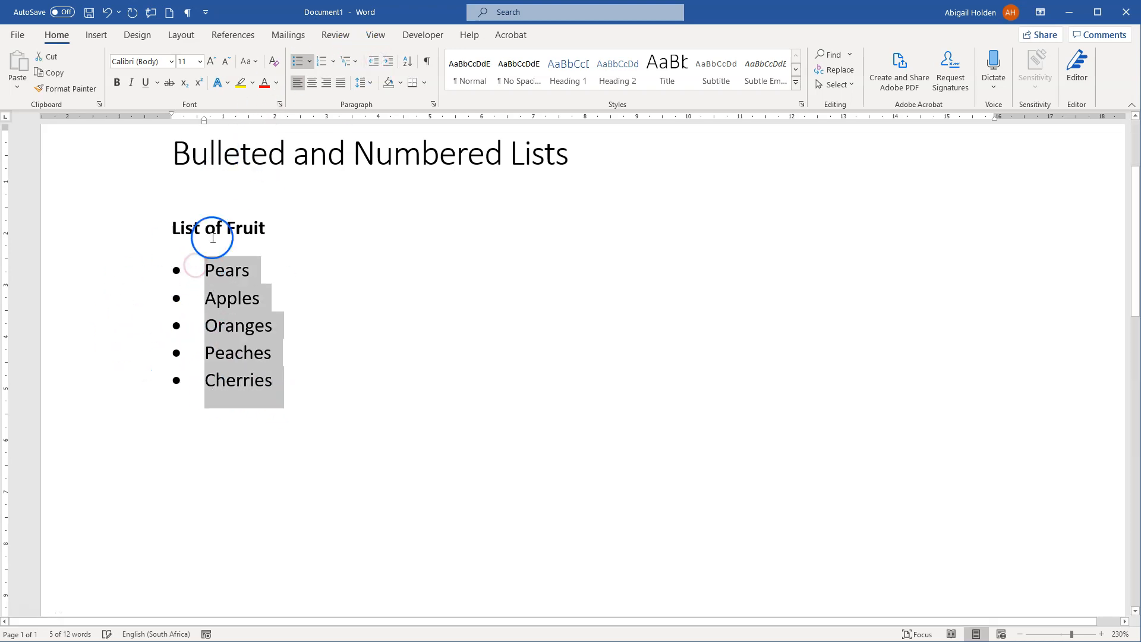
{"action": "left_click", "coordinate": [312, 61]}
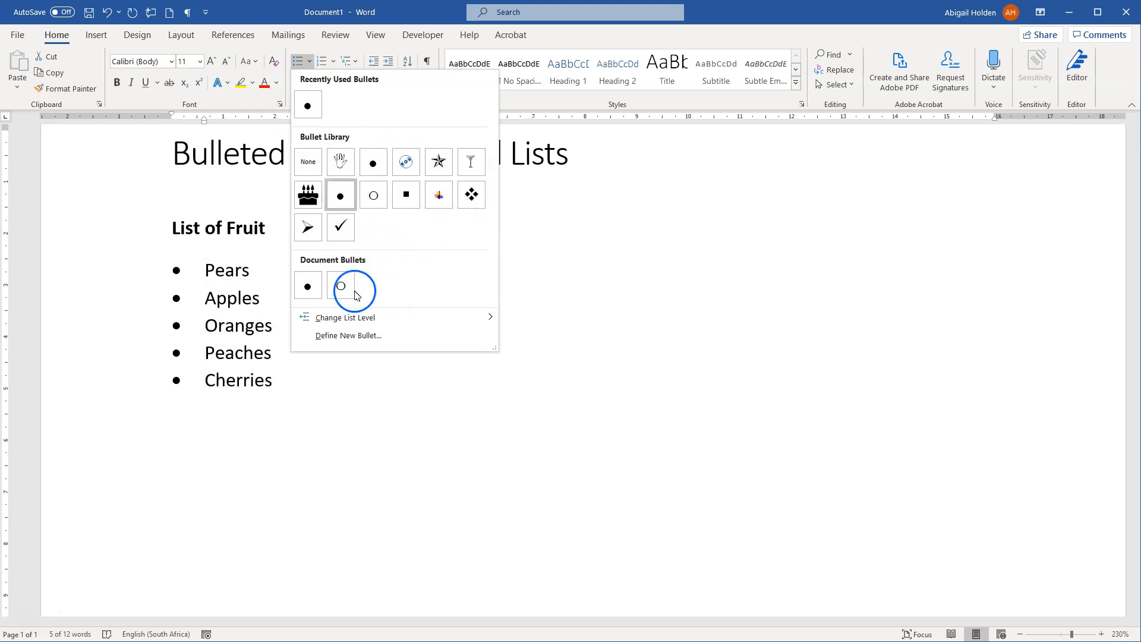
{"action": "left_click", "coordinate": [333, 336]}
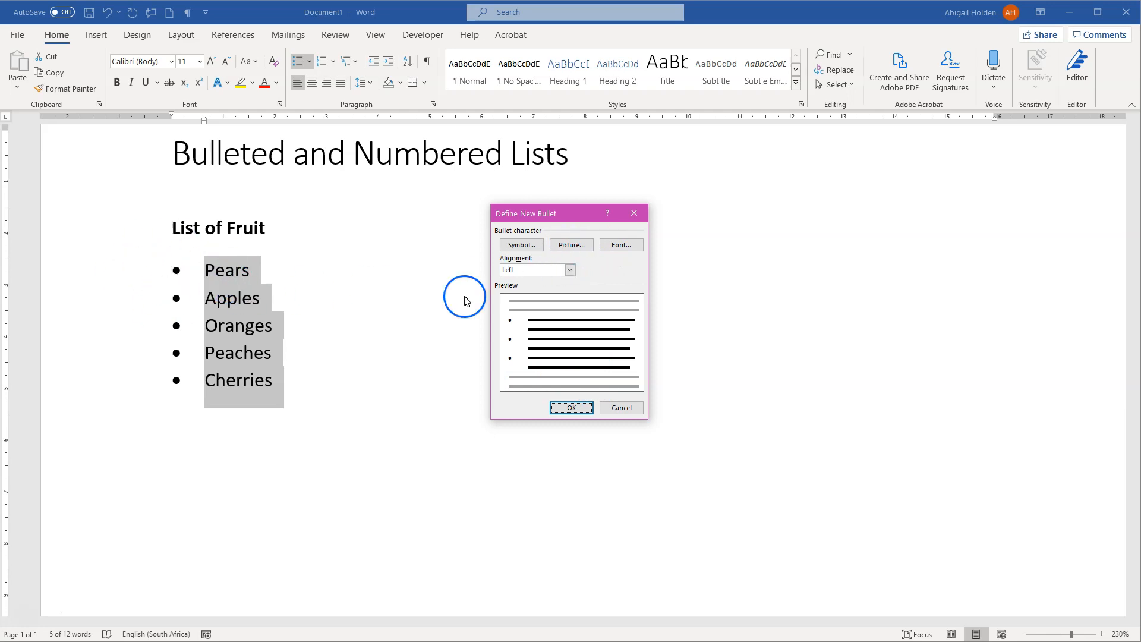
{"action": "left_click", "coordinate": [517, 247]}
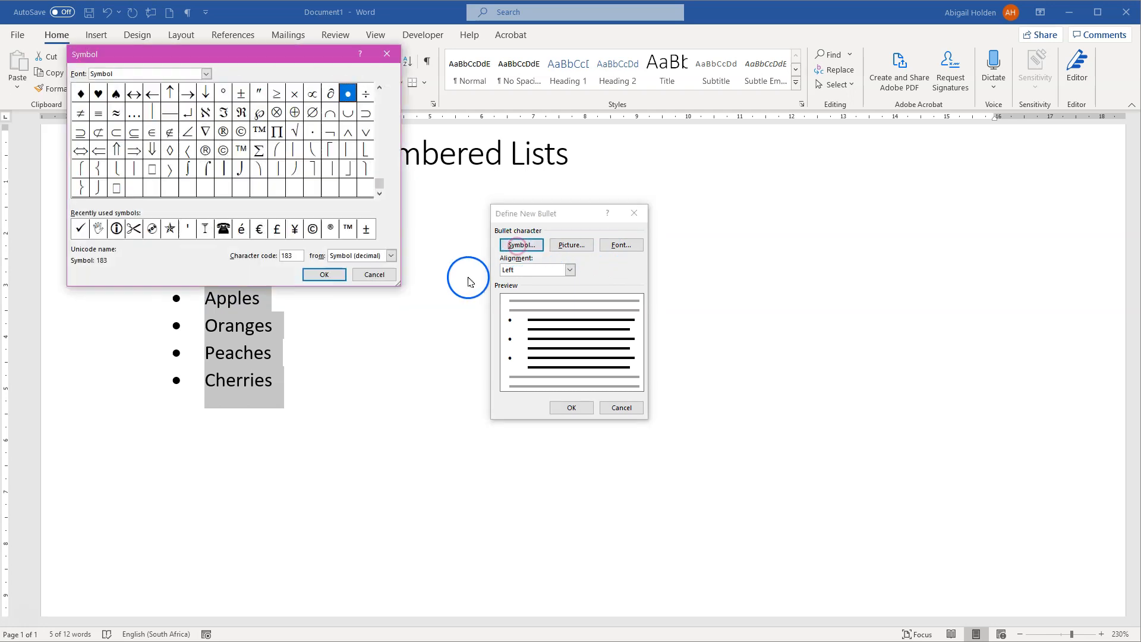
{"action": "left_click", "coordinate": [97, 96]}
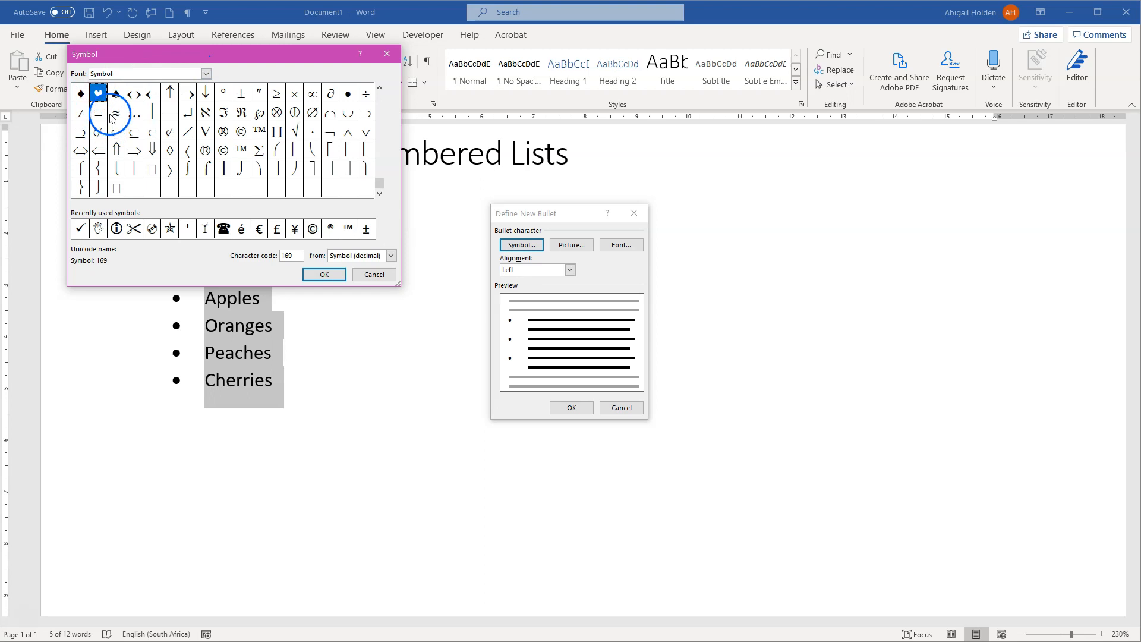
{"action": "left_click", "coordinate": [312, 274]}
{"action": "left_click", "coordinate": [572, 408]}
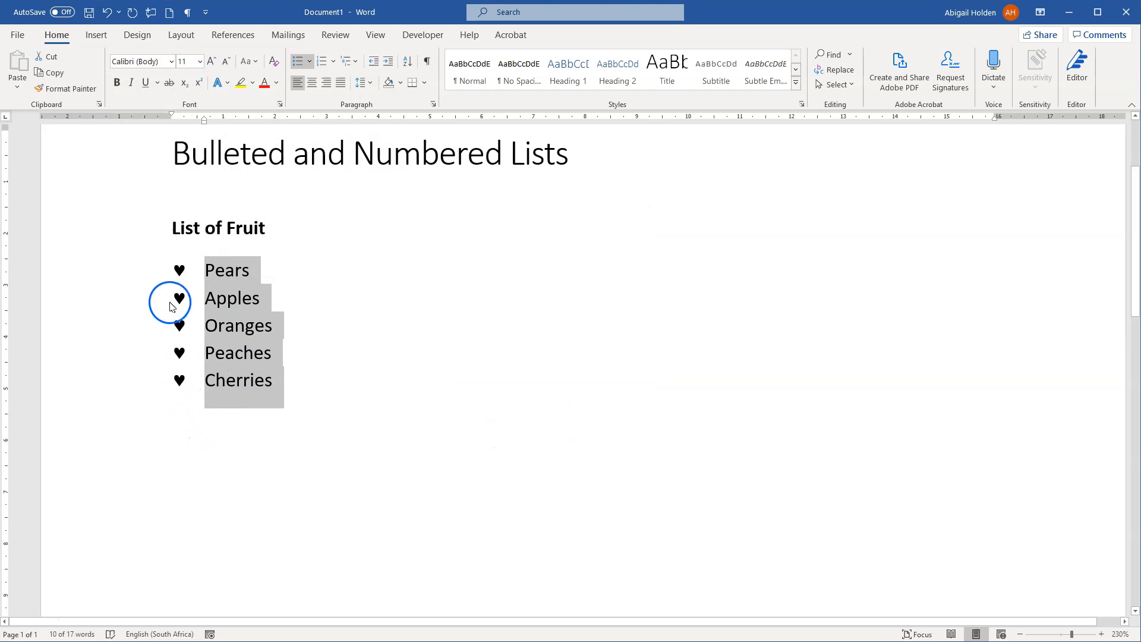
{"action": "left_click", "coordinate": [276, 81]}
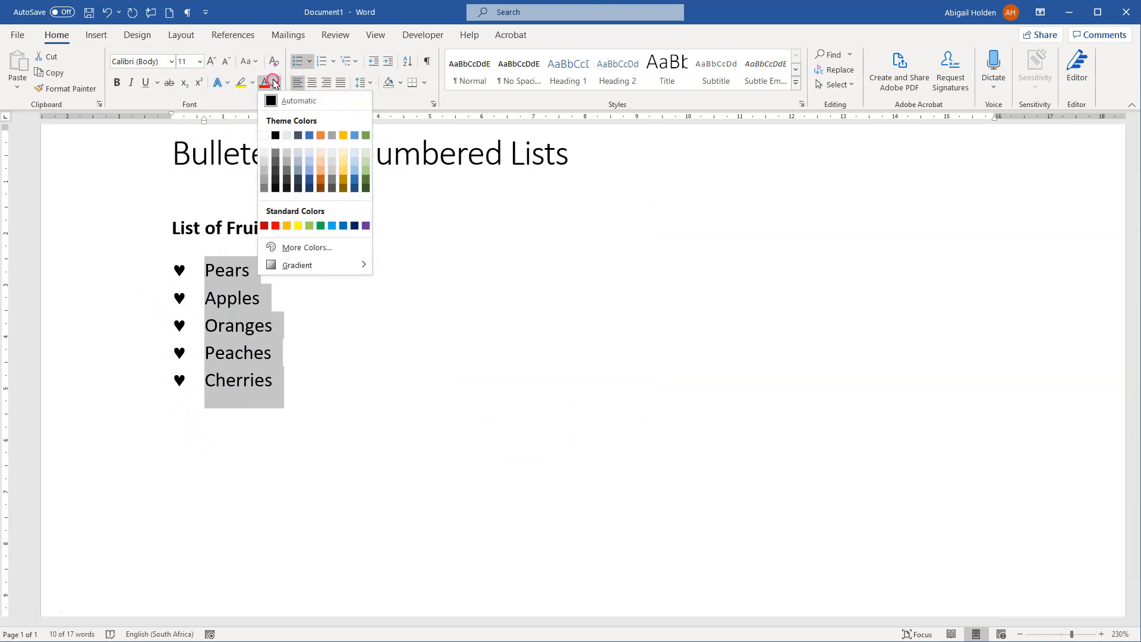
{"action": "left_click", "coordinate": [365, 227]}
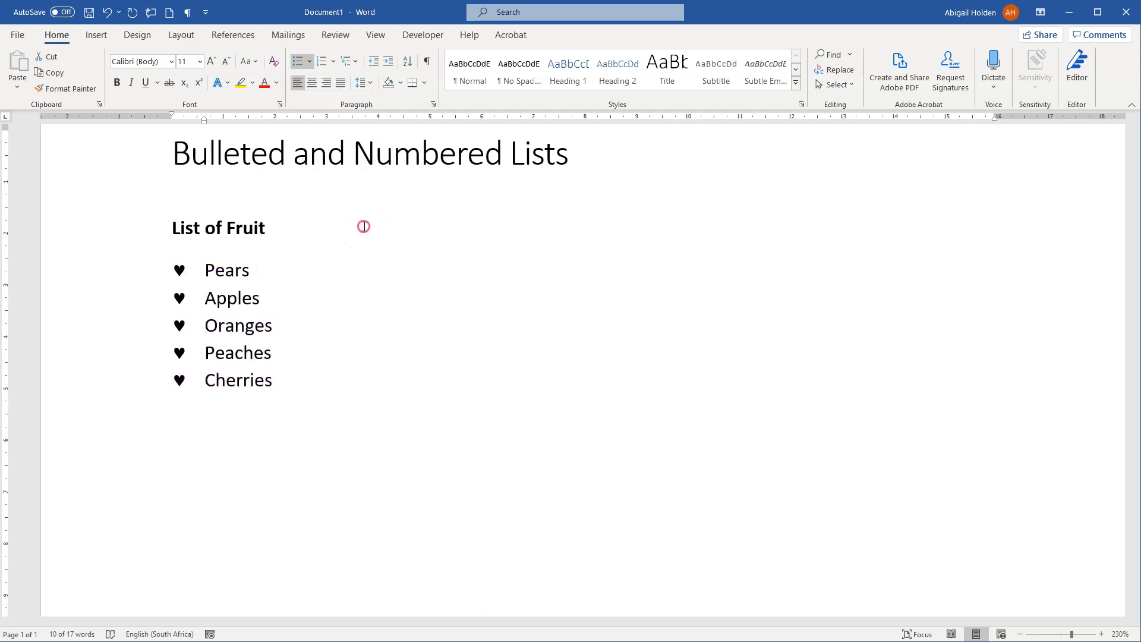
Choose the solid star from the Wingdings font (code 171) as the new bullet character for the fruit list.
{"action": "left_click", "coordinate": [309, 62]}
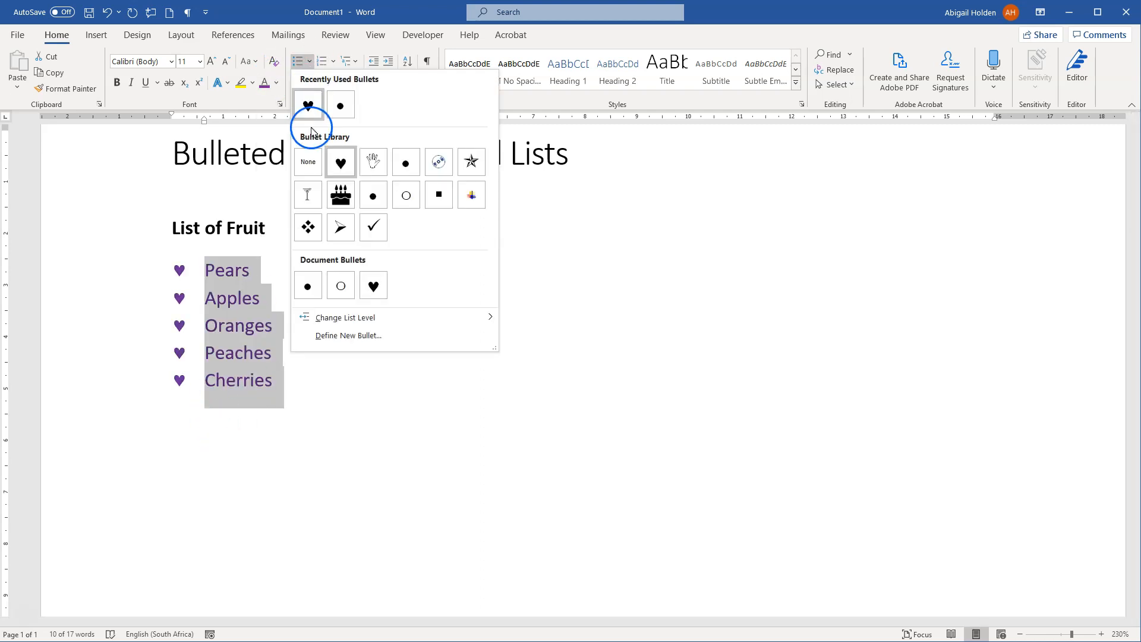
{"action": "left_click", "coordinate": [340, 336]}
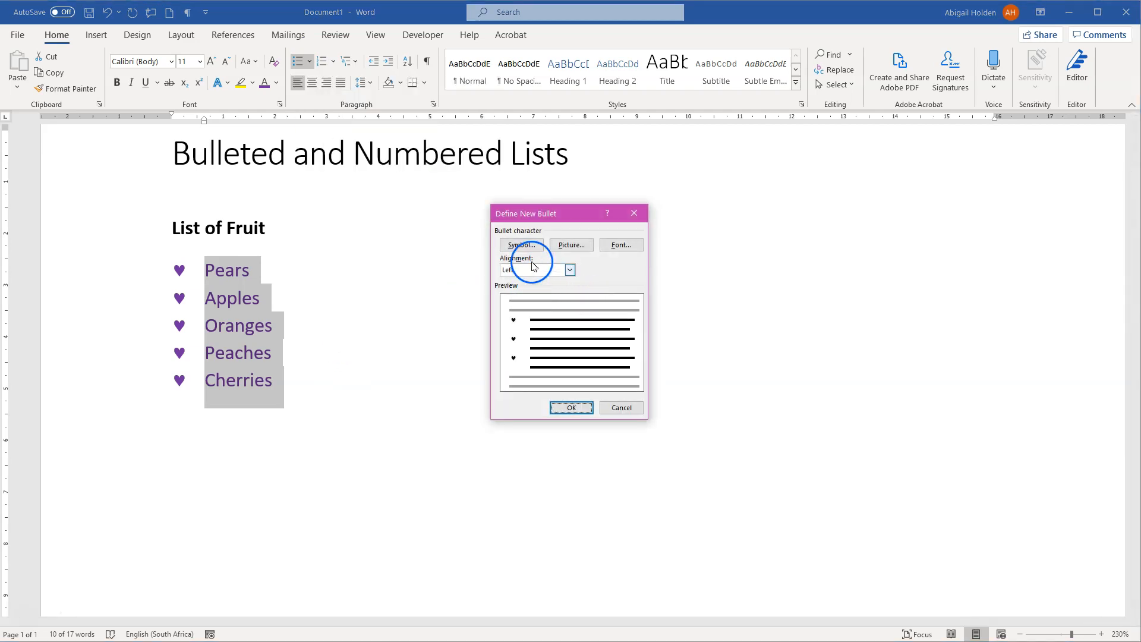
{"action": "left_click", "coordinate": [523, 245]}
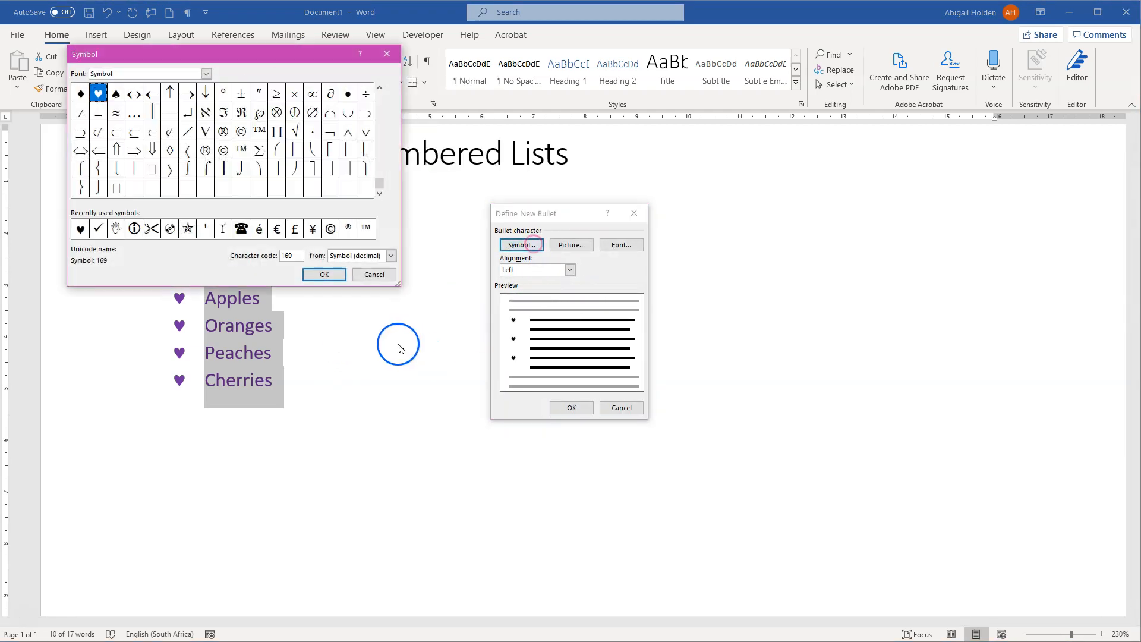
{"action": "left_click", "coordinate": [208, 72]}
{"action": "left_click", "coordinate": [206, 130]}
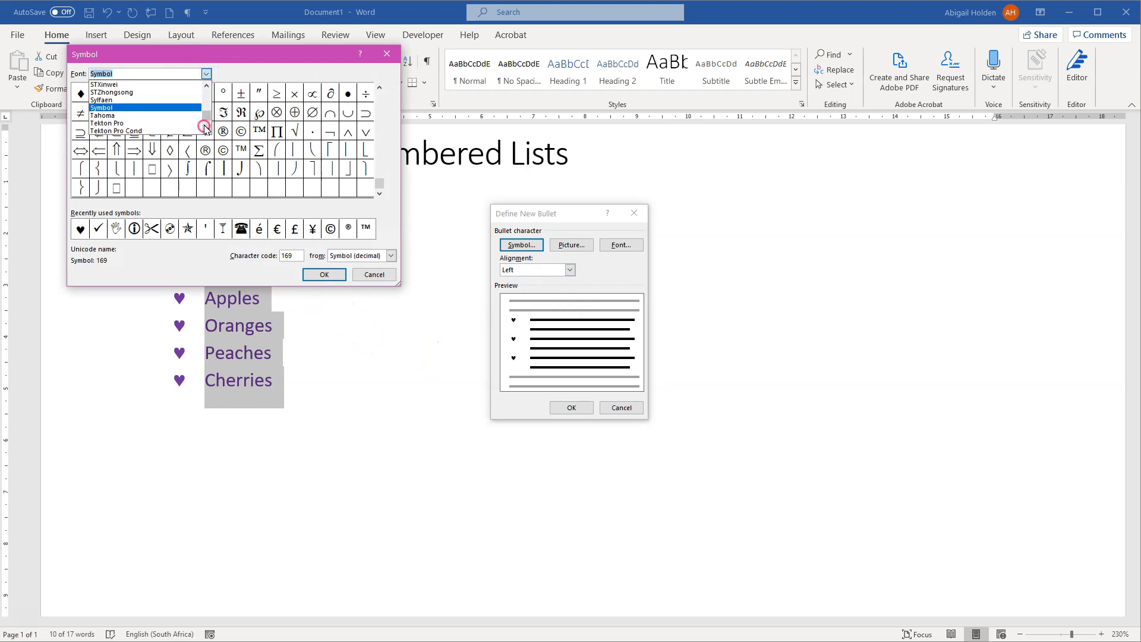
{"action": "left_click", "coordinate": [208, 118]}
{"action": "scroll", "coordinate": [208, 106], "scroll_direction": "up", "scroll_amount": 1}
{"action": "left_click", "coordinate": [131, 115]}
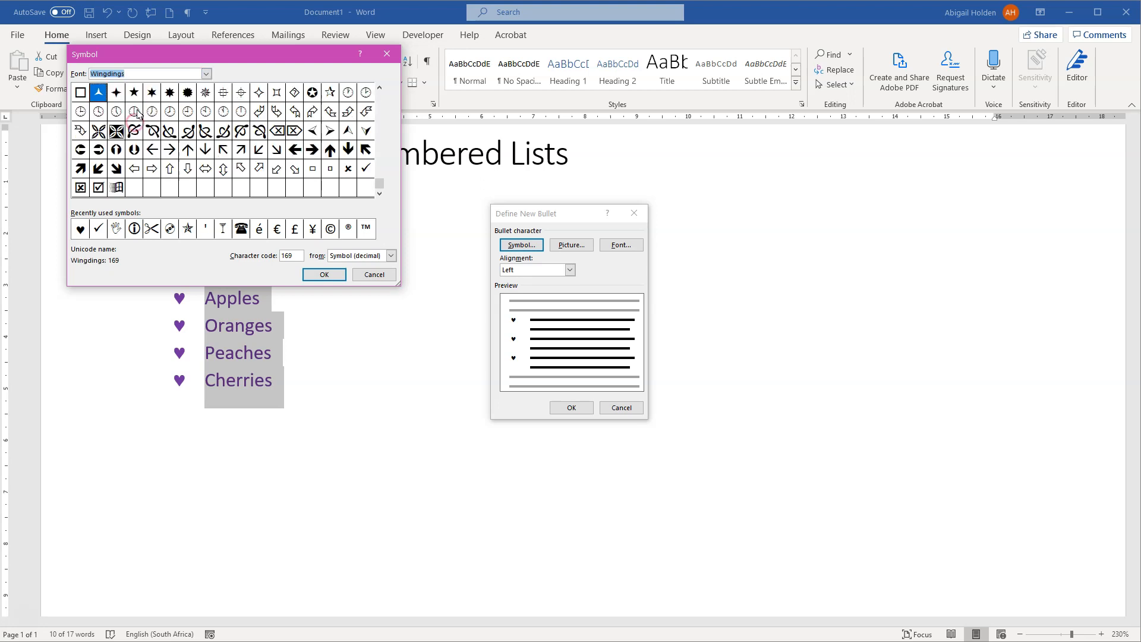
{"action": "left_click", "coordinate": [135, 93]}
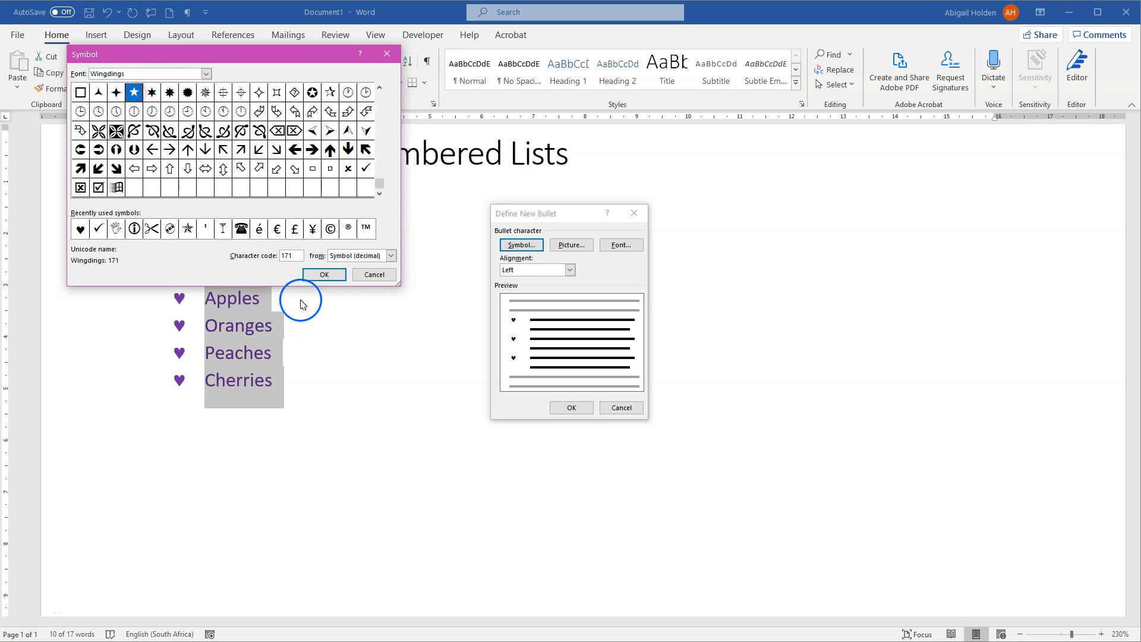
{"action": "left_click", "coordinate": [324, 274]}
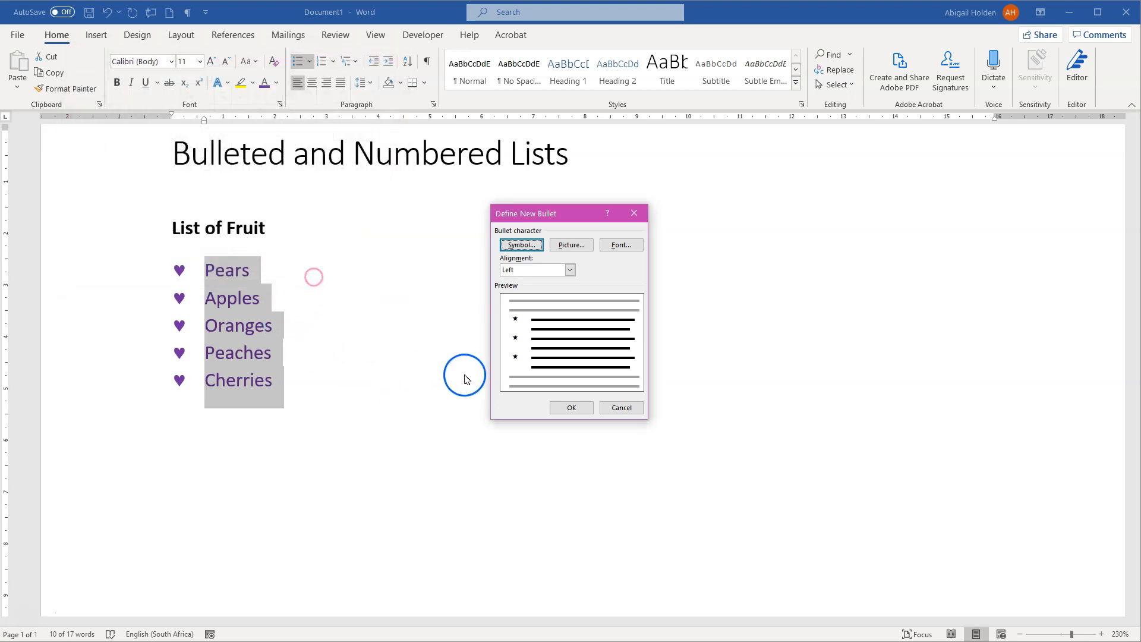
Format the star bullets in standard orange at size 14 and apply the new bullet to the list.
{"action": "left_click", "coordinate": [633, 244]}
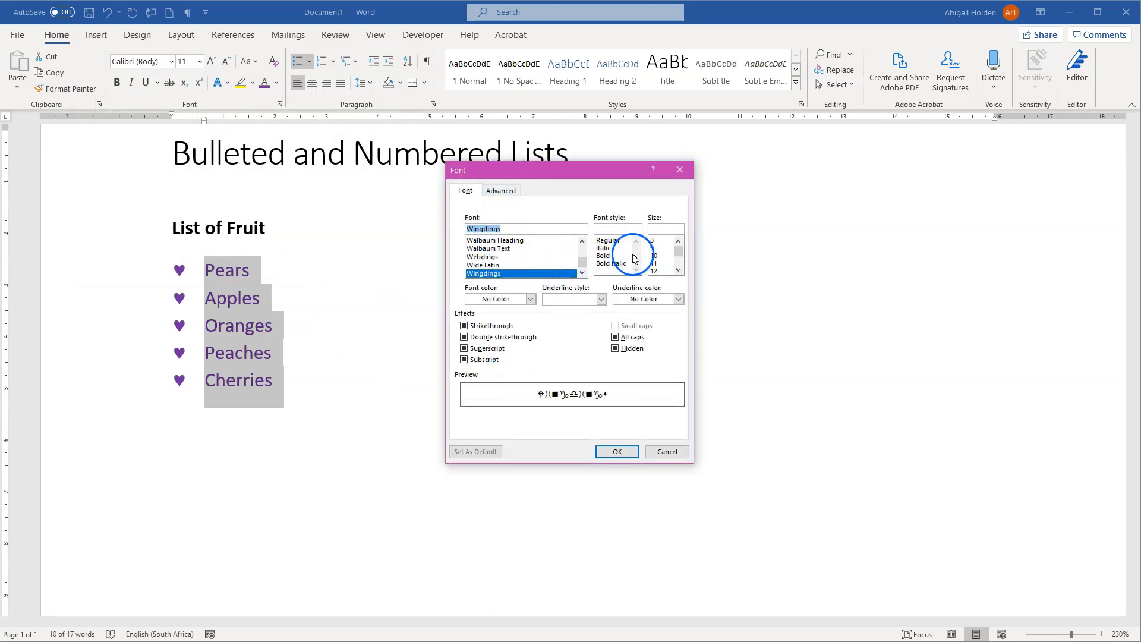
{"action": "left_click", "coordinate": [531, 301]}
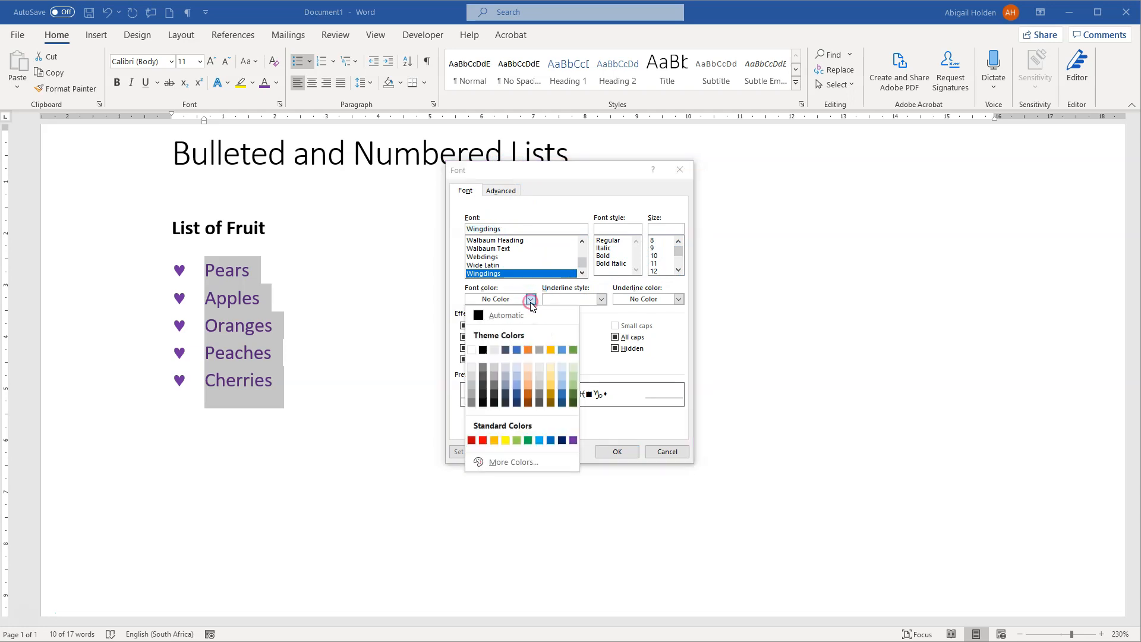
{"action": "left_click", "coordinate": [500, 445]}
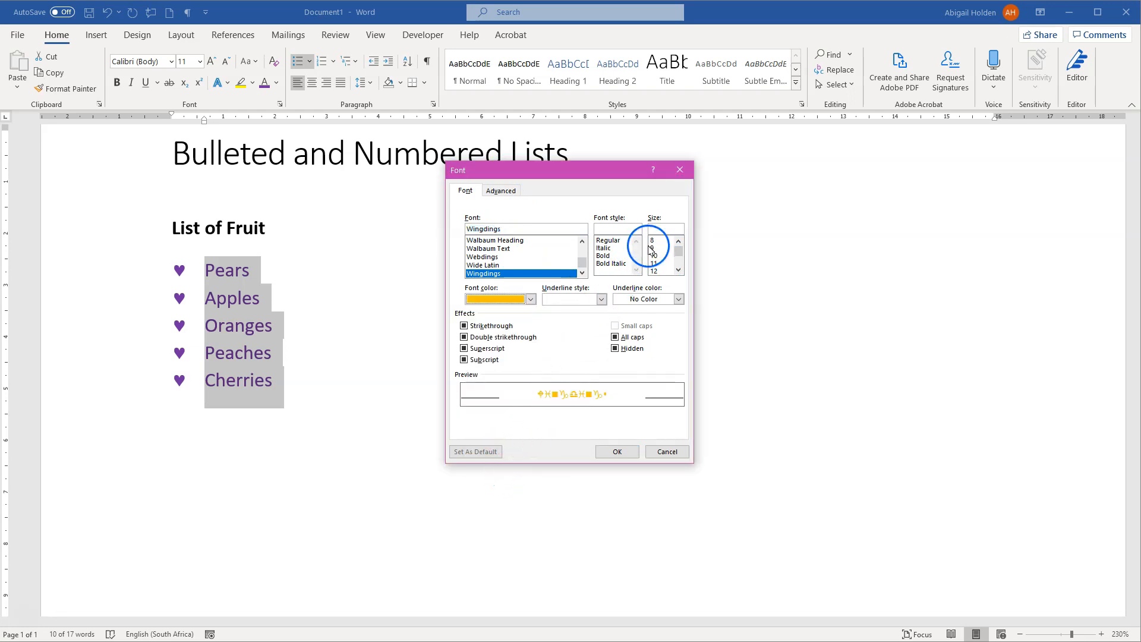
{"action": "left_click", "coordinate": [658, 263]}
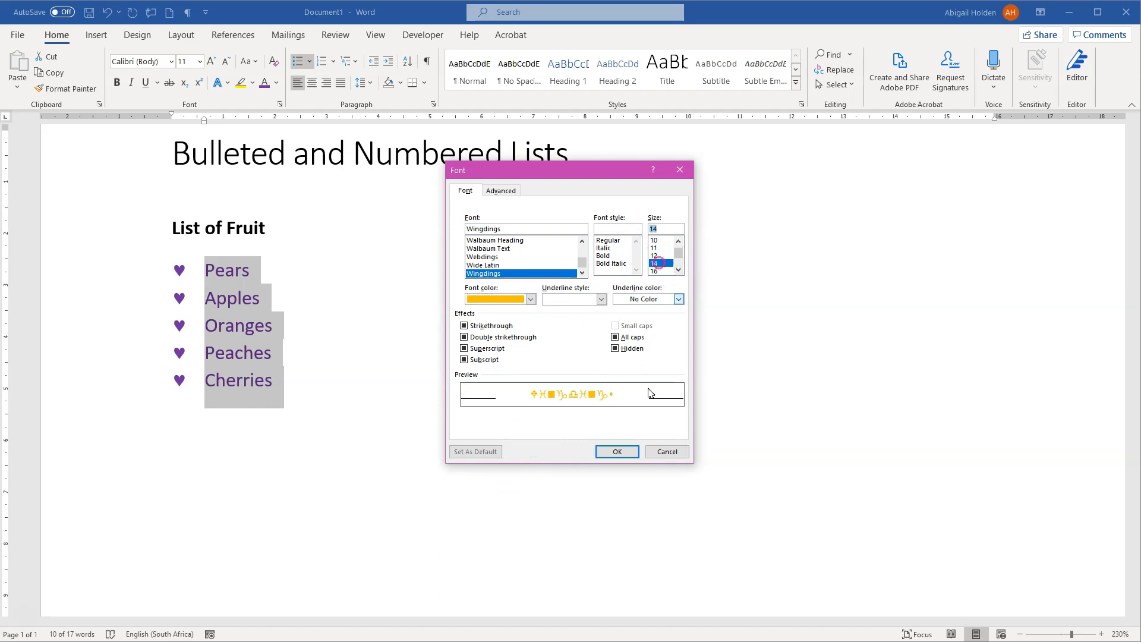
{"action": "left_click", "coordinate": [616, 451]}
{"action": "left_click", "coordinate": [569, 409]}
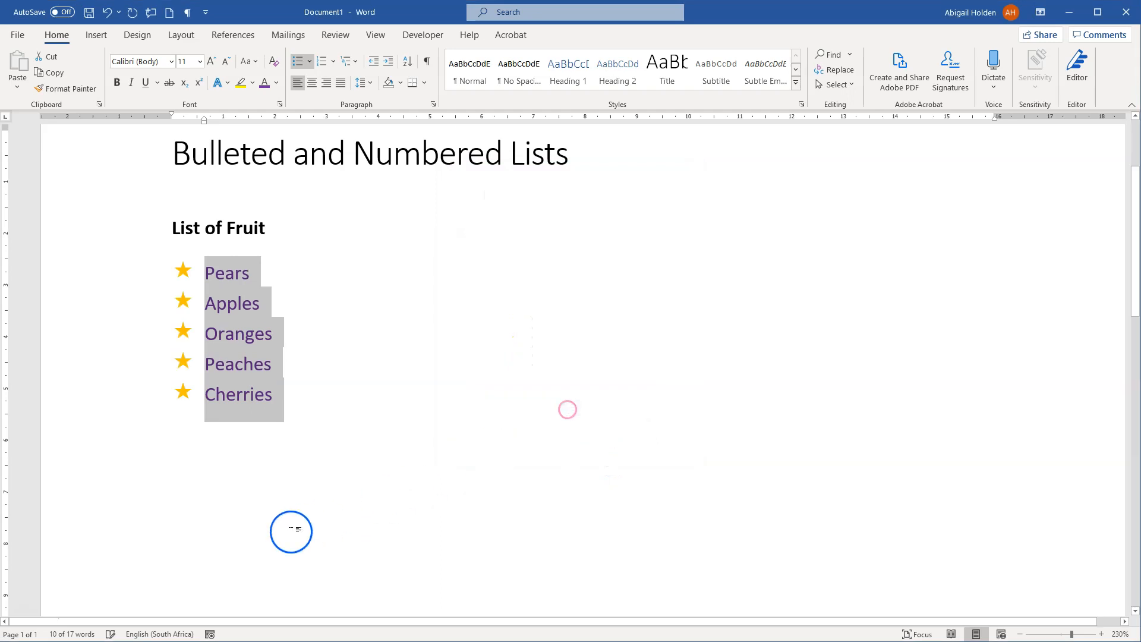
Move the whole star-bulleted list slightly inward from the left margin.
{"action": "left_click", "coordinate": [292, 360]}
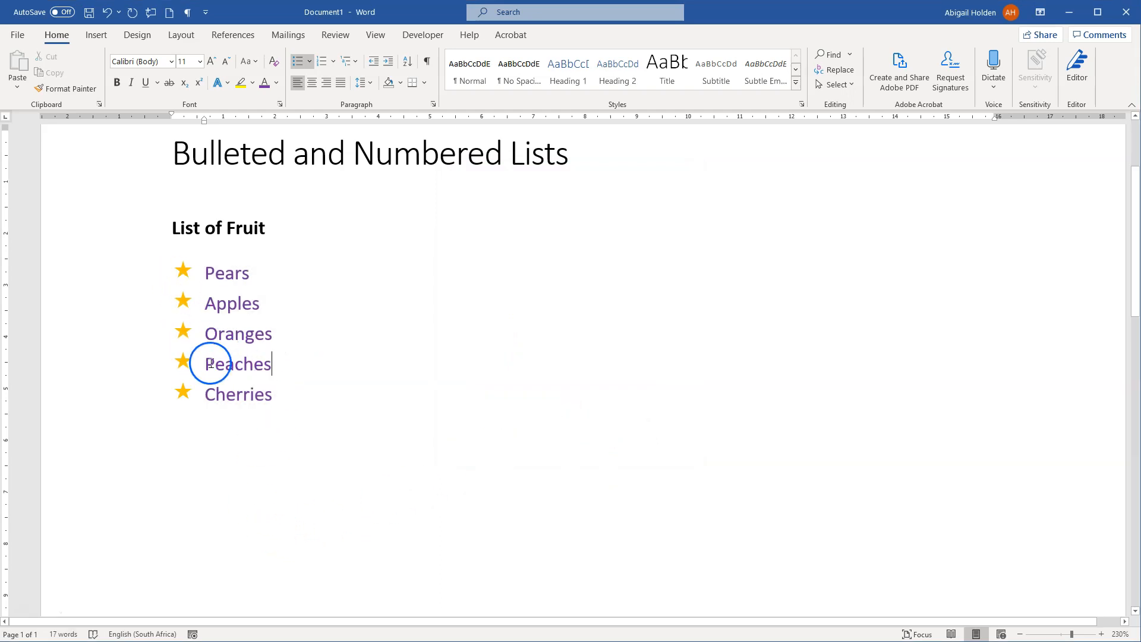
{"action": "left_click", "coordinate": [197, 273]}
{"action": "left_click_drag", "start_coordinate": [231, 274], "coordinate": [235, 274]}
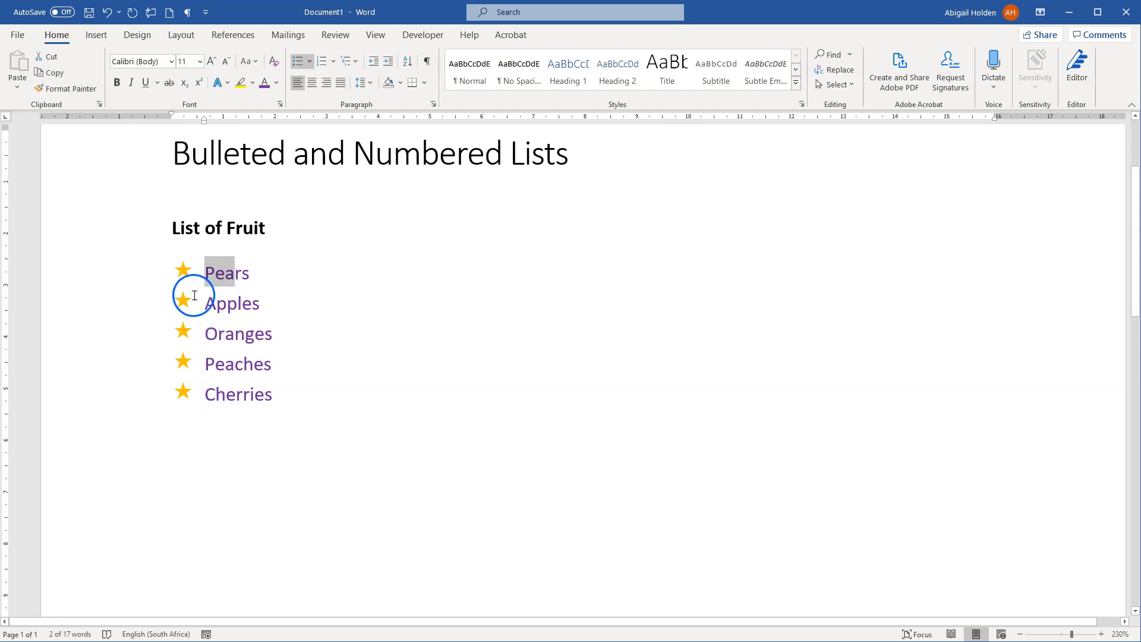
{"action": "left_click_drag", "start_coordinate": [192, 293], "coordinate": [189, 298]}
{"action": "left_click", "coordinate": [225, 301]}
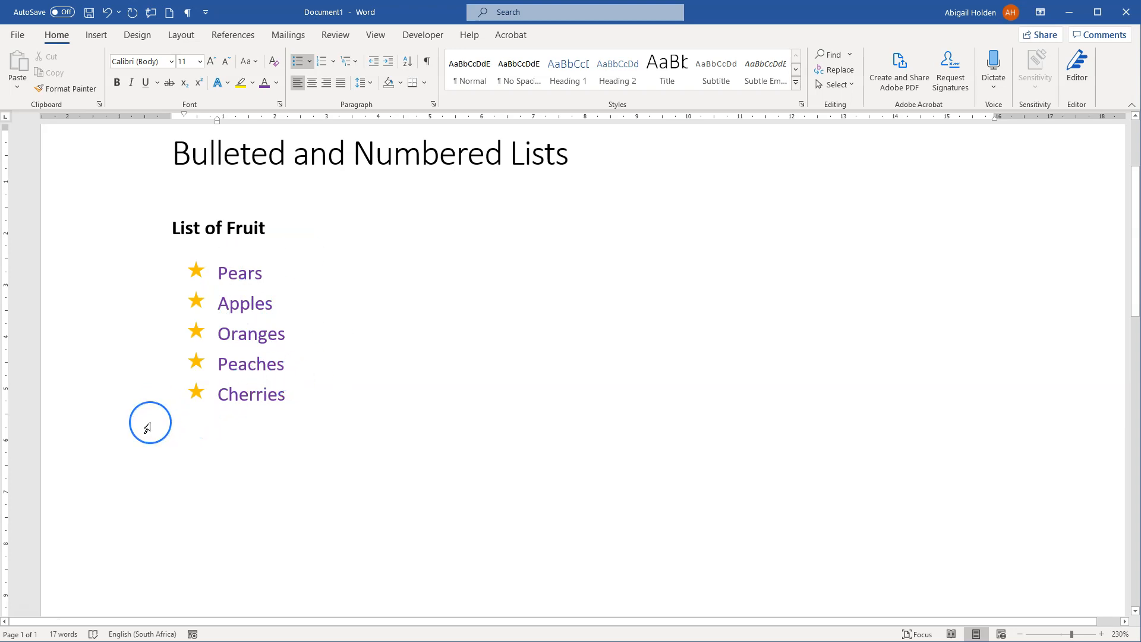
Demote Apples to a second-level bullet in the starred list and promote it back.
{"action": "left_click", "coordinate": [207, 332]}
{"action": "key", "text": "Tab"}
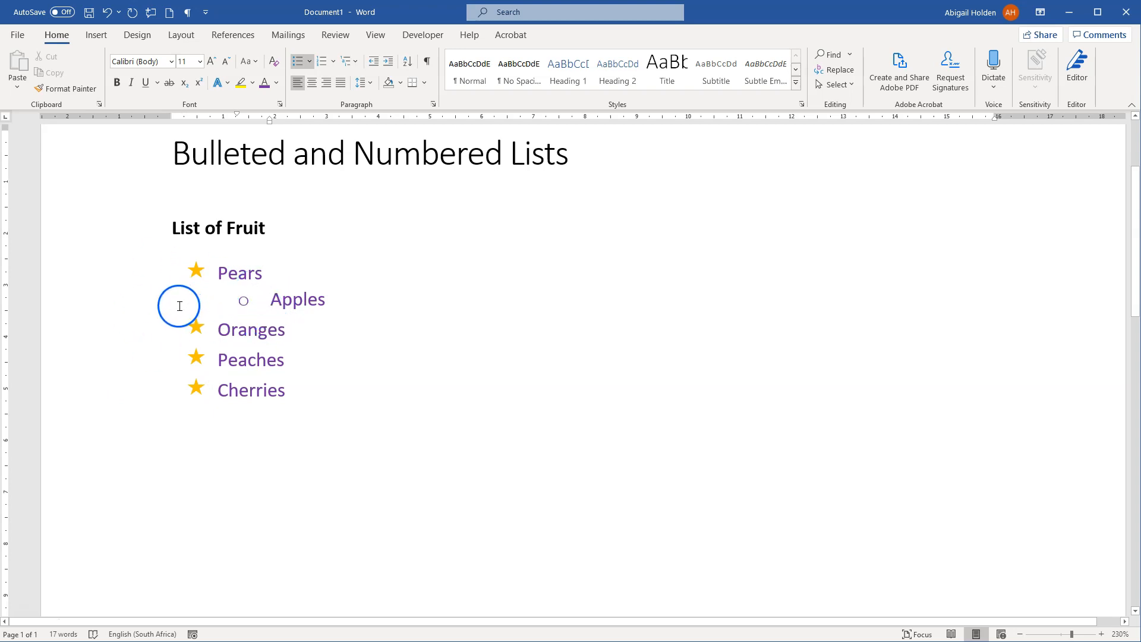
{"action": "left_click", "coordinate": [375, 63]}
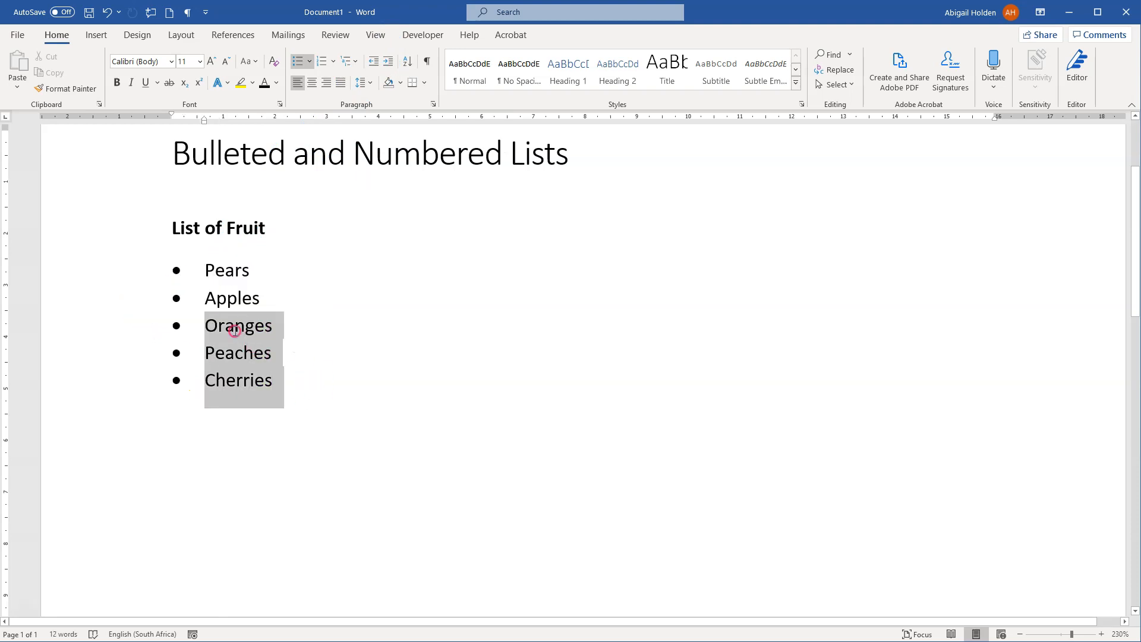
Start defining a new bullet for the whole fruit list and open the choice of symbols.
{"action": "left_click_drag", "start_coordinate": [235, 327], "coordinate": [187, 273]}
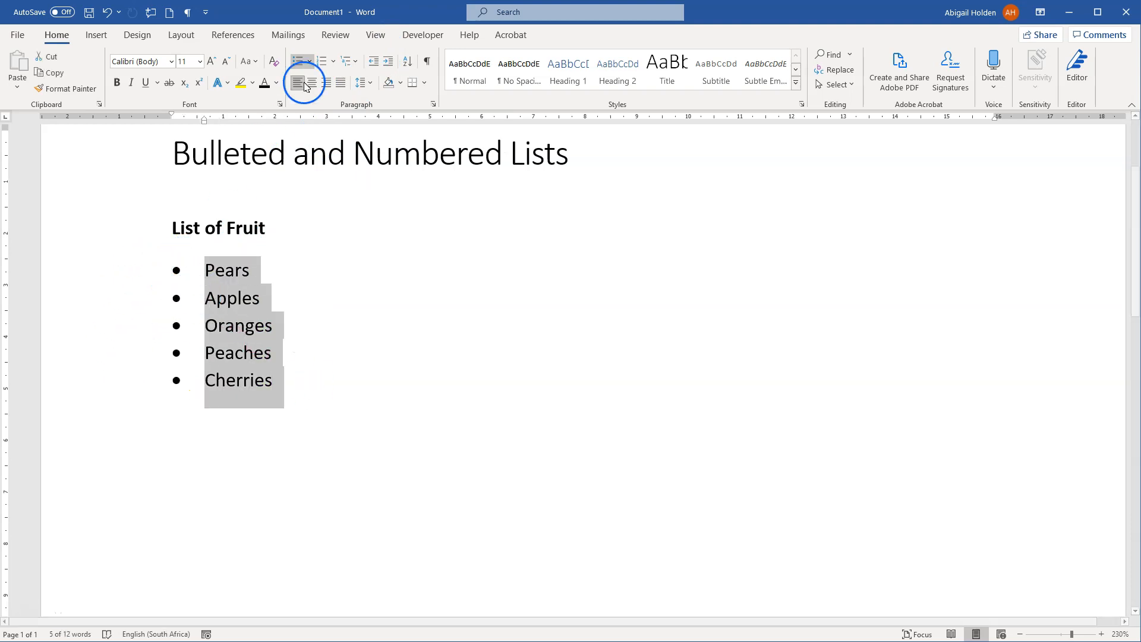
{"action": "left_click", "coordinate": [310, 61]}
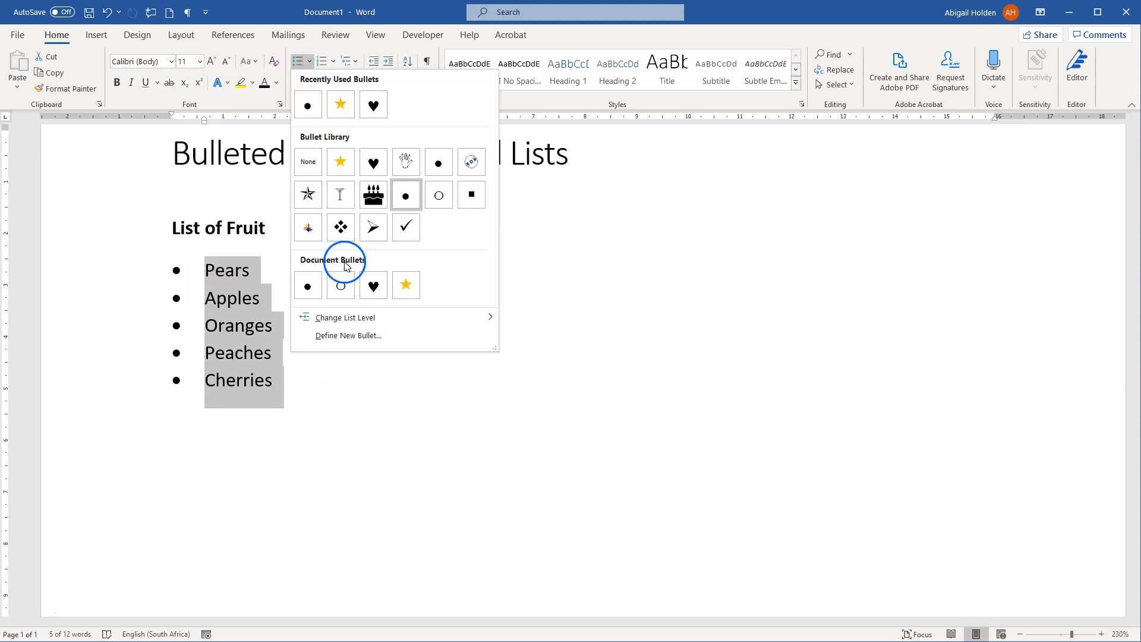
{"action": "left_click", "coordinate": [338, 336]}
{"action": "left_click", "coordinate": [537, 249]}
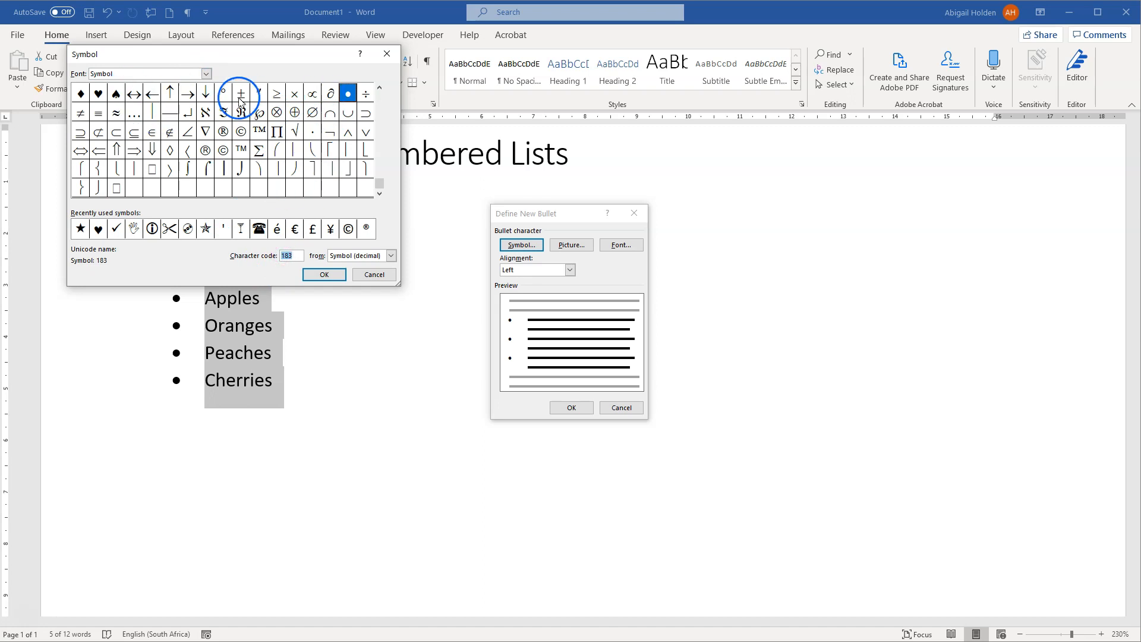
Compare the character codes of the heart, spade, arrow and other symbols in the Symbol font.
{"action": "left_click", "coordinate": [99, 94]}
{"action": "left_click_drag", "start_coordinate": [299, 257], "coordinate": [276, 251]}
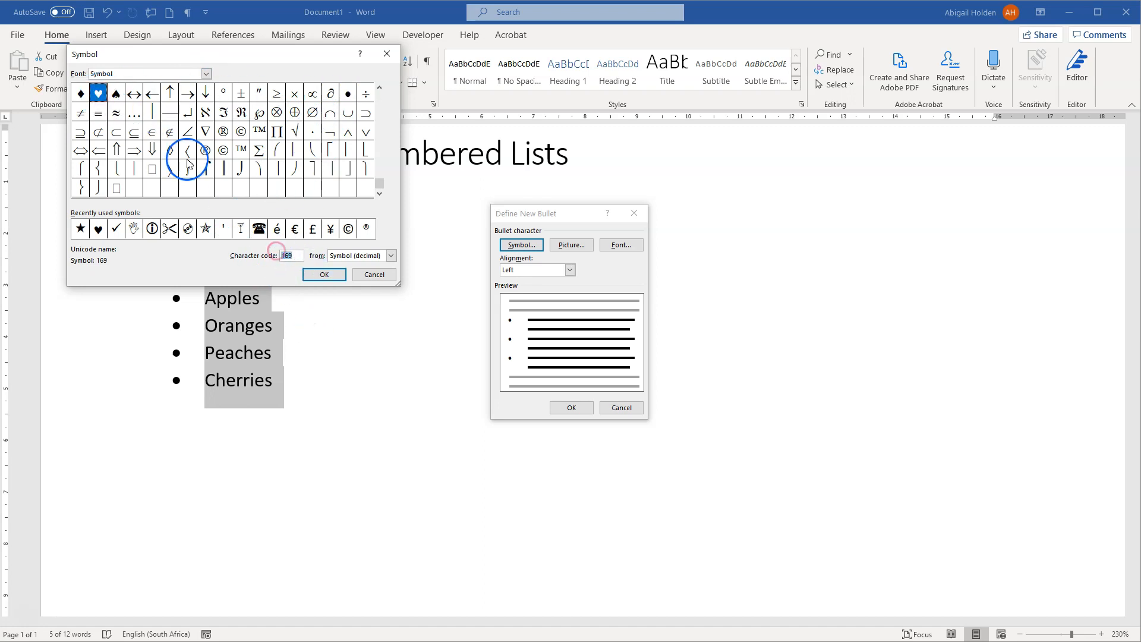
{"action": "left_click", "coordinate": [116, 94]}
{"action": "left_click", "coordinate": [188, 94]}
{"action": "left_click", "coordinate": [312, 94]}
{"action": "left_click", "coordinate": [94, 95]}
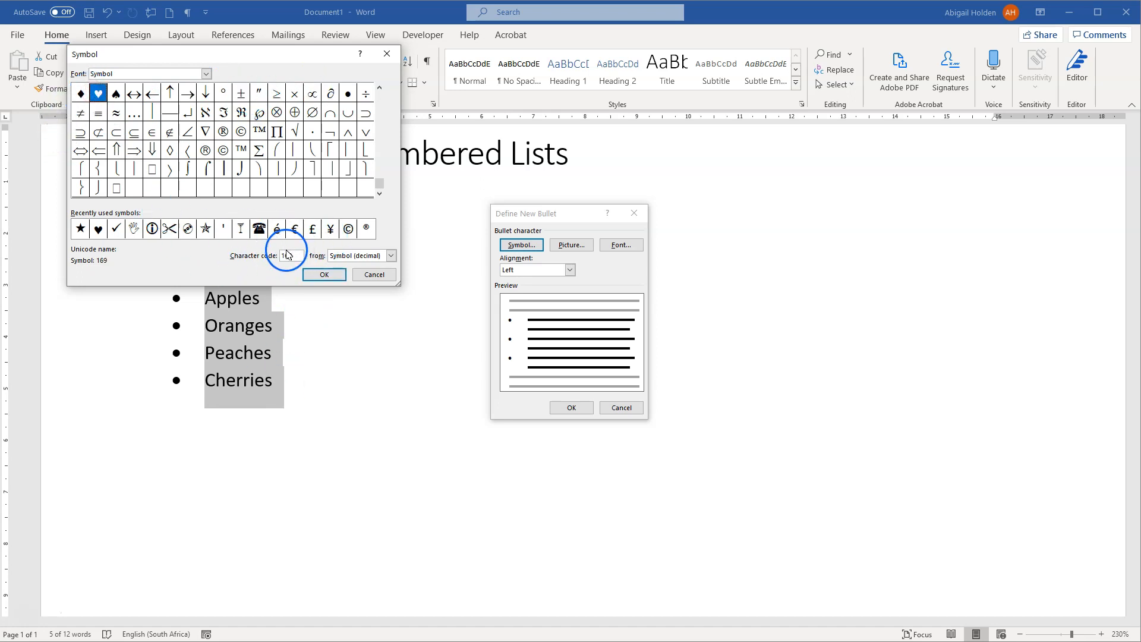
{"action": "left_click", "coordinate": [188, 94]}
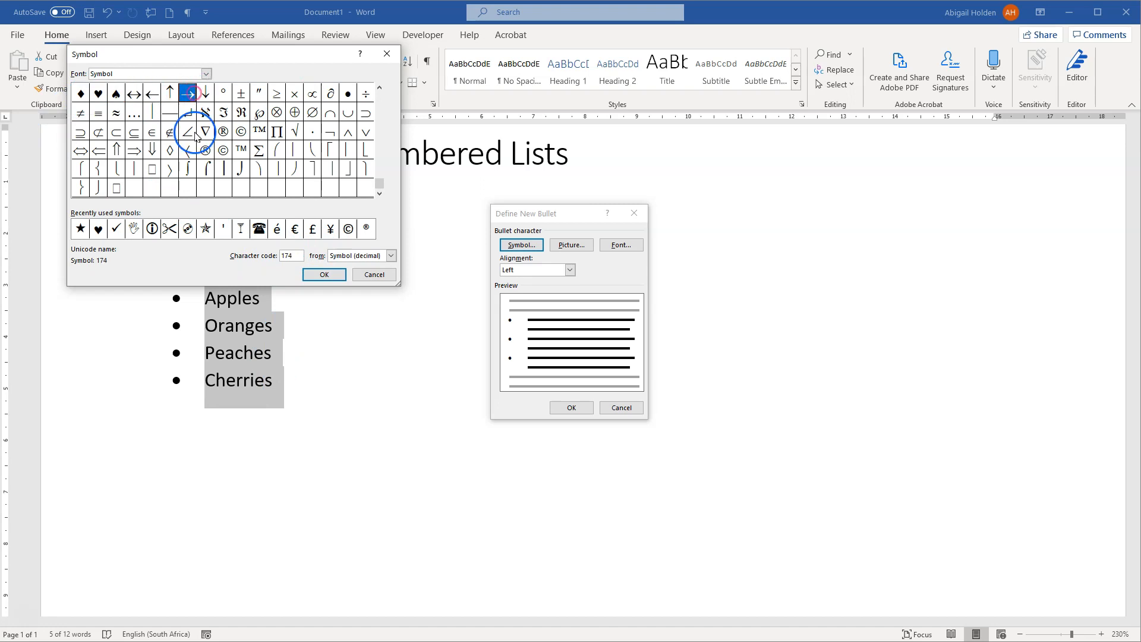
Choose the solid heart from the Symbol font (code 169) as the new bullet and apply it to the fruit list.
{"action": "left_click", "coordinate": [97, 94]}
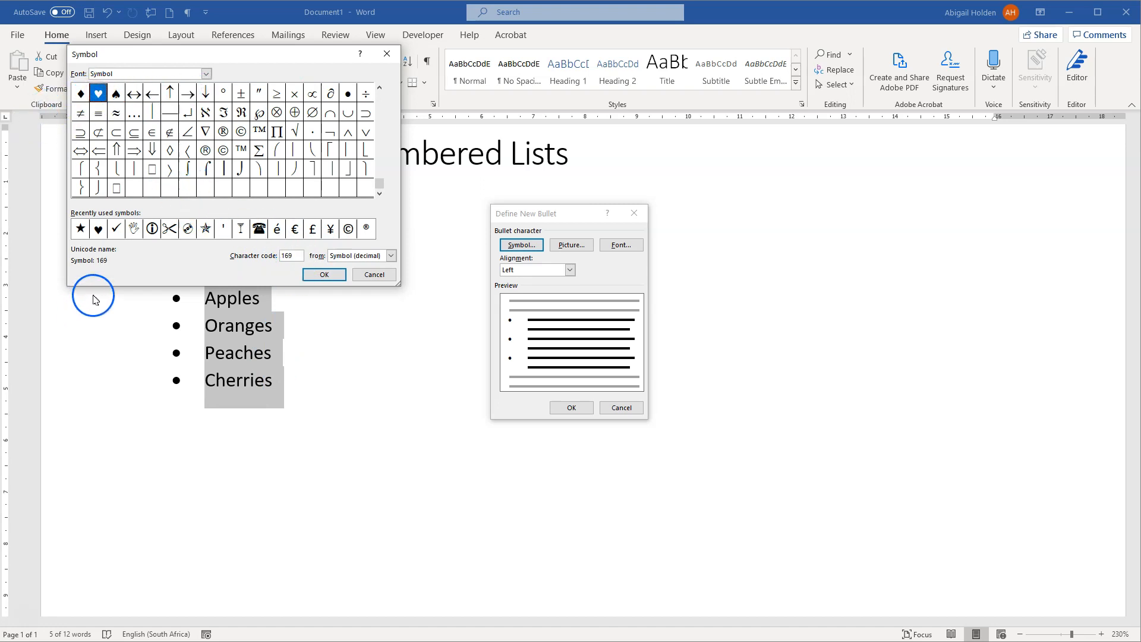
{"action": "left_click", "coordinate": [324, 274]}
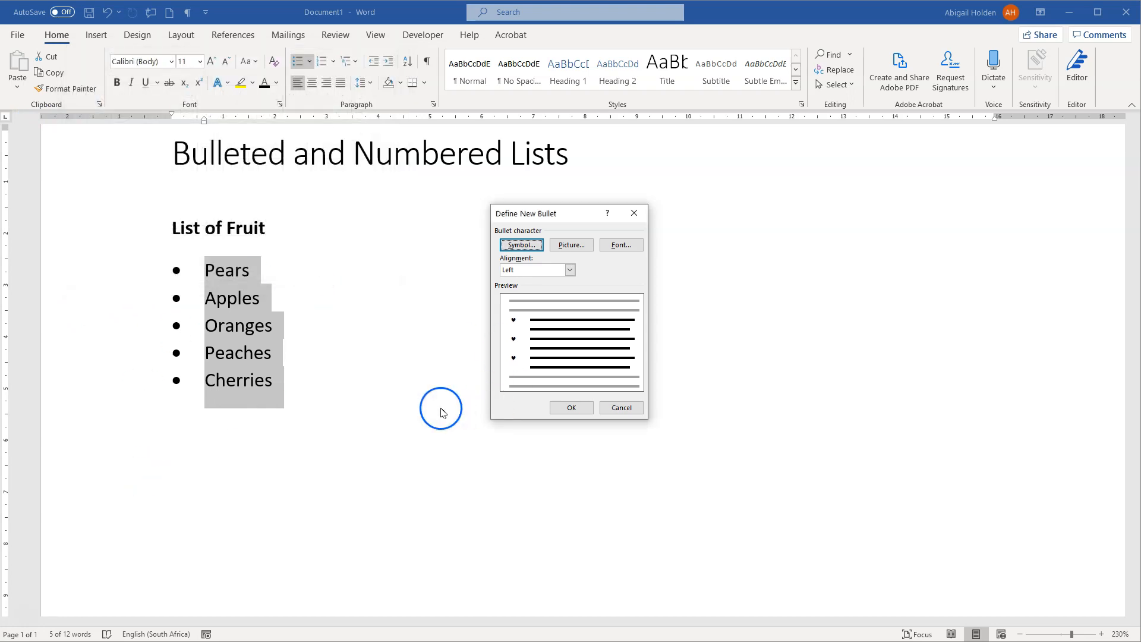
{"action": "left_click", "coordinate": [572, 407]}
{"action": "left_click_drag", "start_coordinate": [280, 377], "coordinate": [196, 267]}
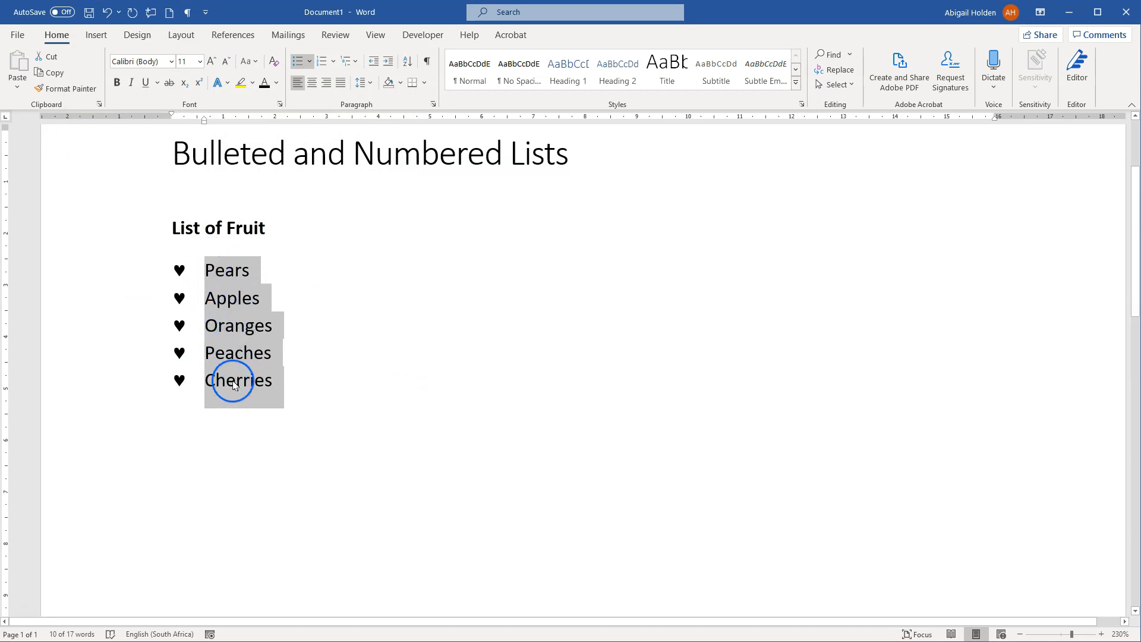
{"action": "left_click", "coordinate": [208, 227]}
{"action": "left_click", "coordinate": [119, 232]}
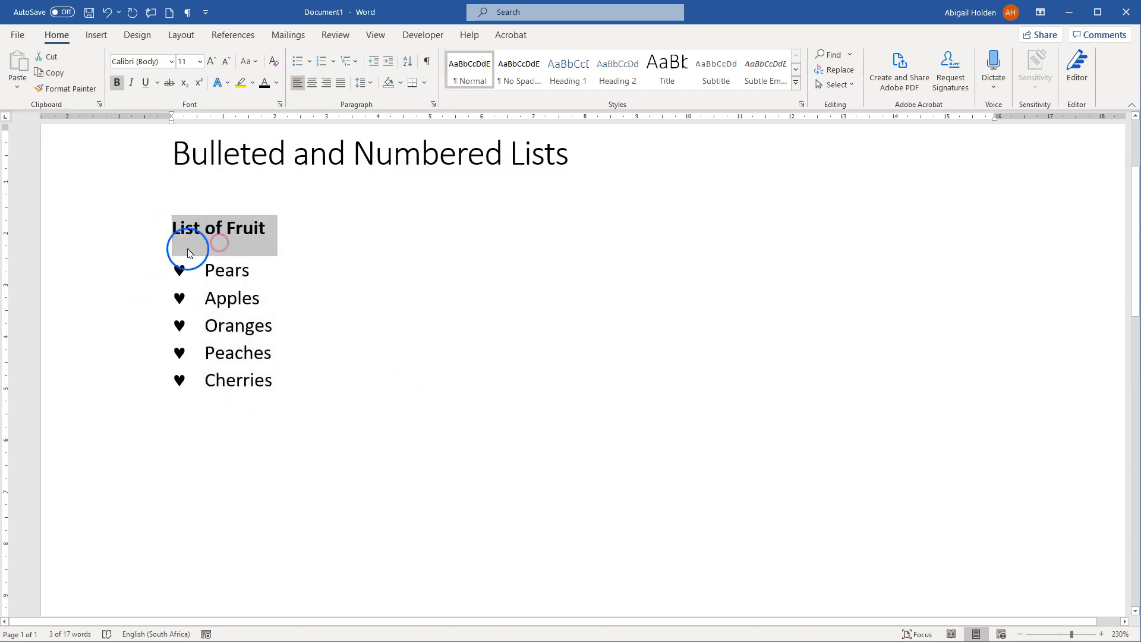
Turn off "Don't add space between paragraphs of the same style" for all five fruit items.
{"action": "left_click", "coordinate": [205, 270]}
{"action": "left_click", "coordinate": [272, 378], "text": "shift"}
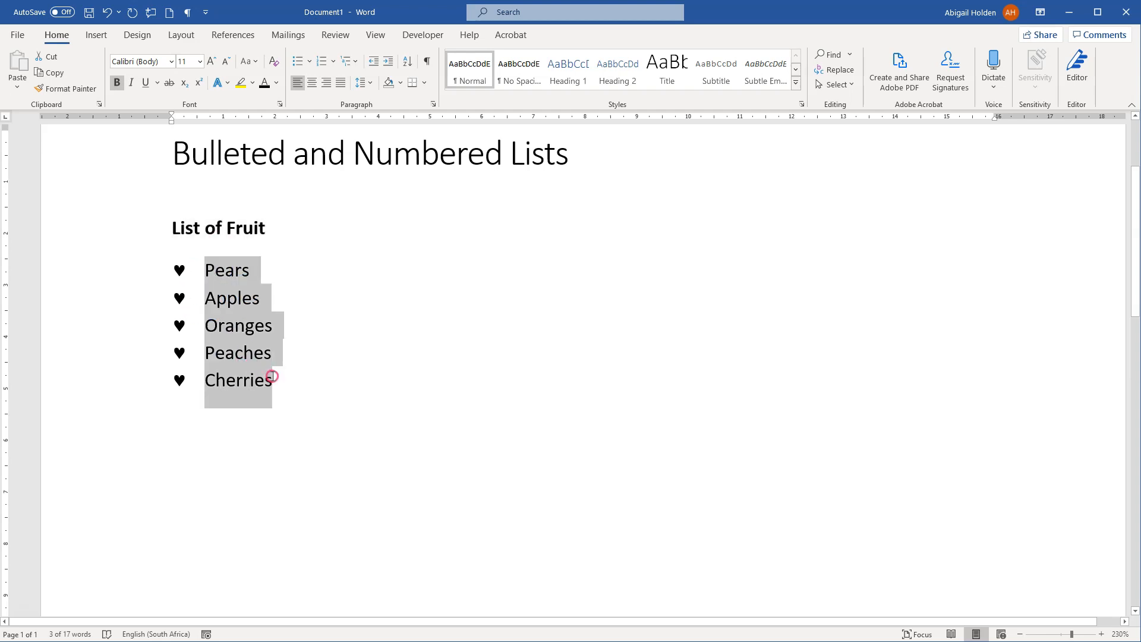
{"action": "left_click", "coordinate": [433, 106]}
{"action": "left_click_drag", "start_coordinate": [149, 102], "coordinate": [411, 112]}
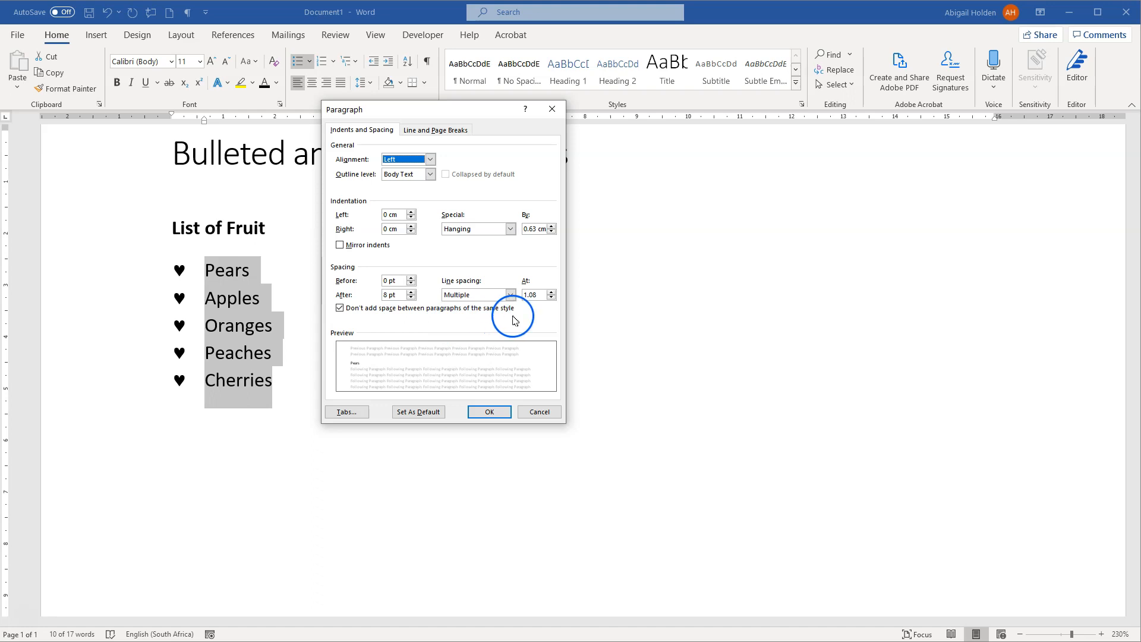
{"action": "left_click", "coordinate": [340, 308]}
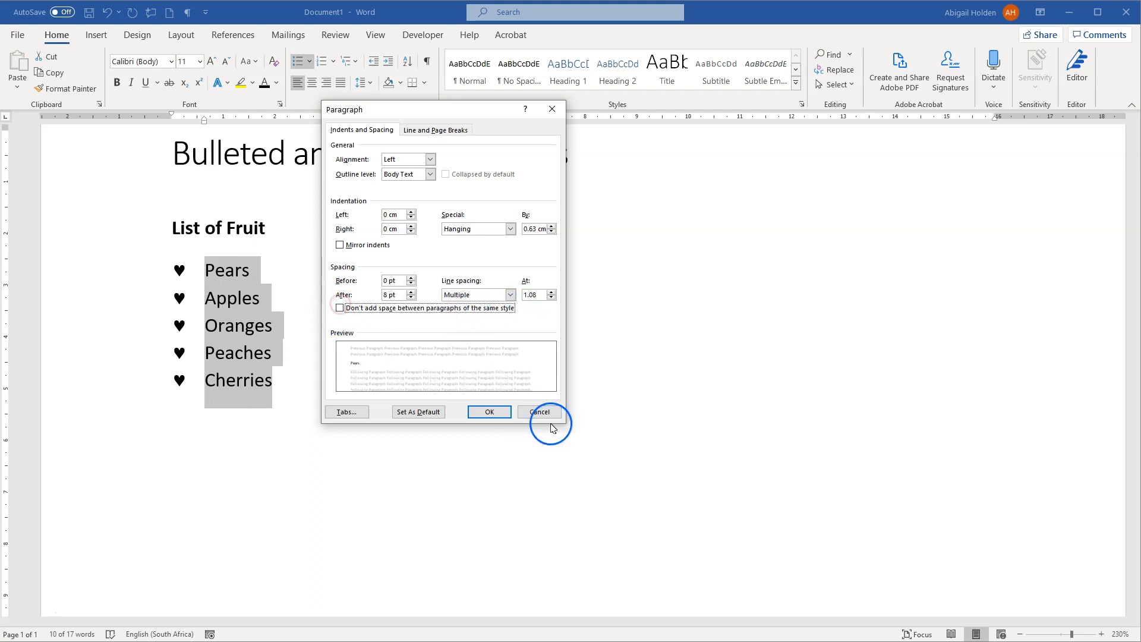
{"action": "left_click", "coordinate": [489, 413]}
Undo the added spacing between the fruit list items.
{"action": "left_click", "coordinate": [233, 333]}
{"action": "left_click_drag", "start_coordinate": [214, 312], "coordinate": [252, 322]}
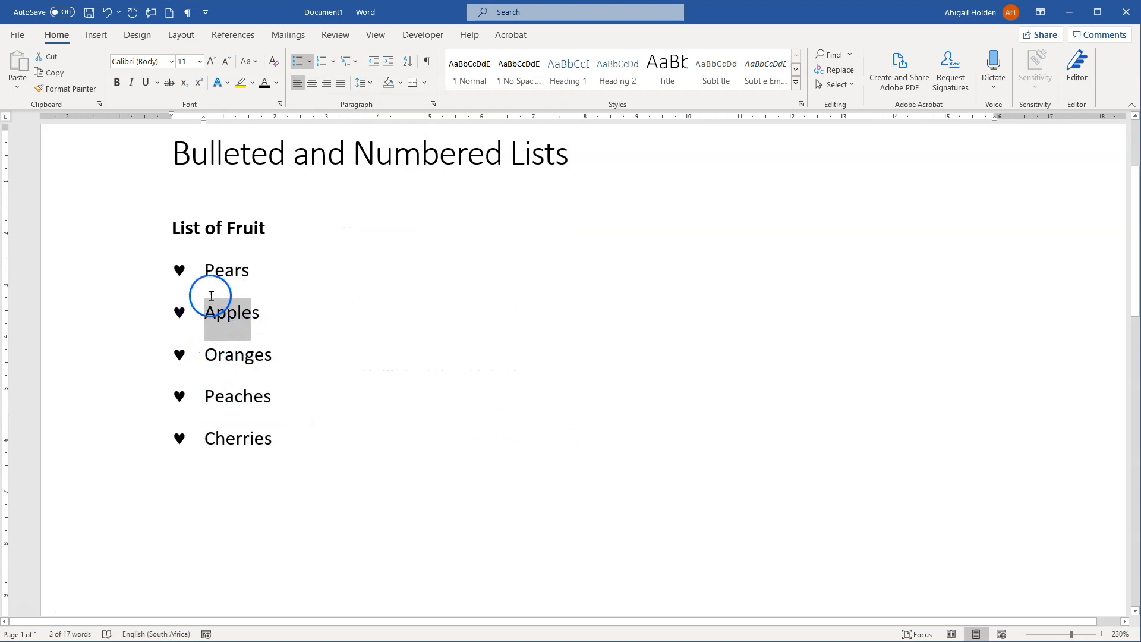
{"action": "left_click", "coordinate": [277, 413]}
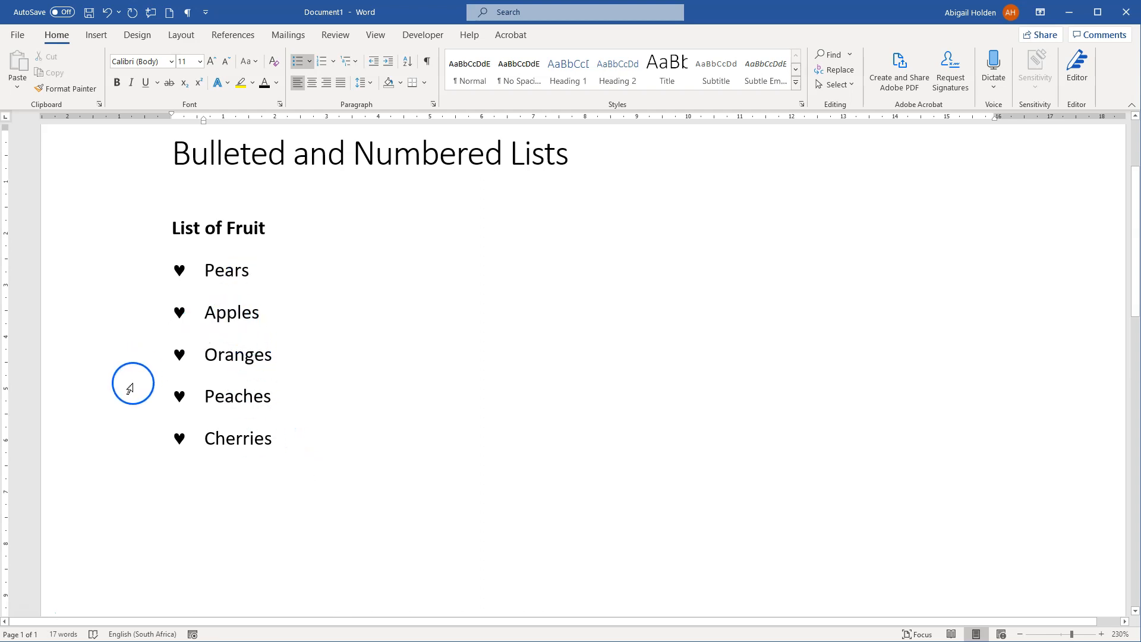
{"action": "left_click", "coordinate": [103, 13]}
Remove the paragraph spacing below the List of Fruit heading so the list sits directly beneath it.
{"action": "left_click", "coordinate": [181, 248]}
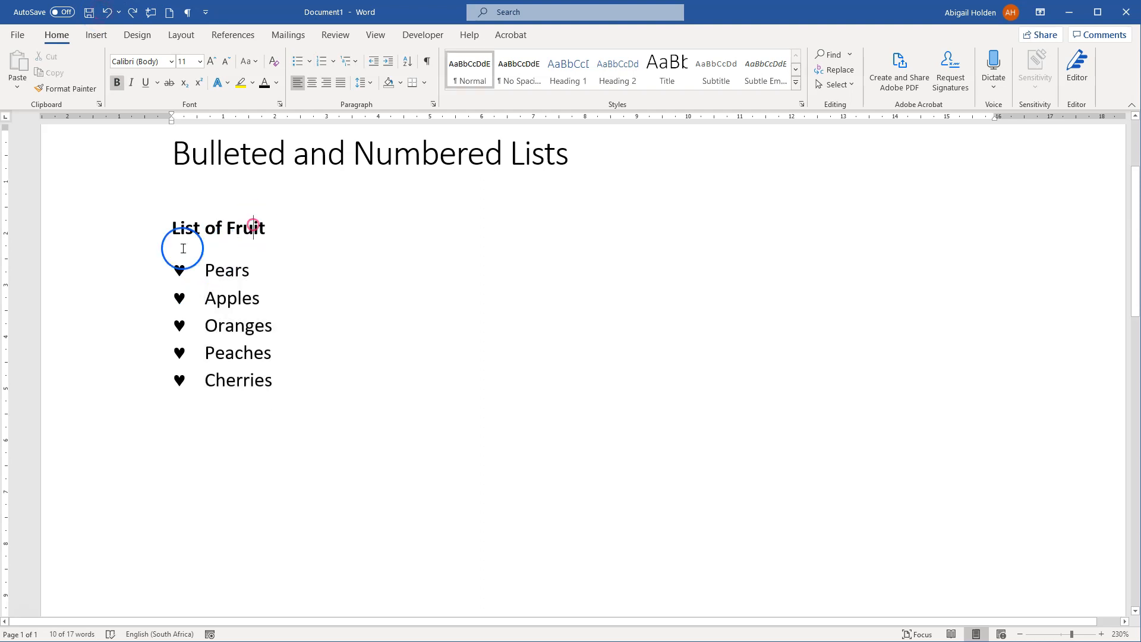
{"action": "left_click", "coordinate": [97, 237]}
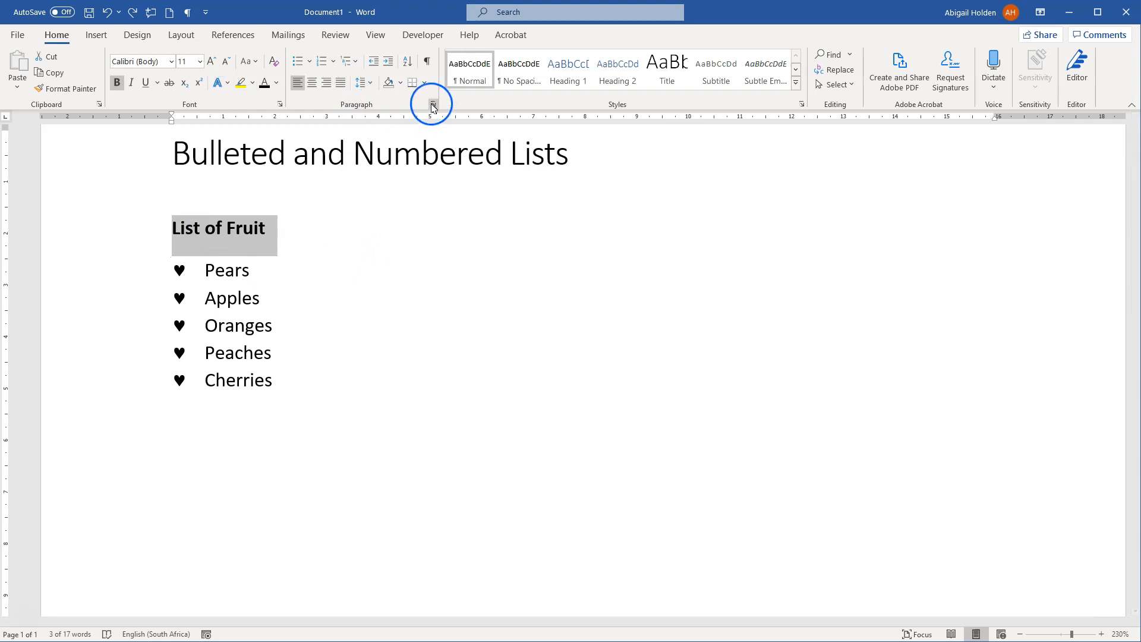
{"action": "left_click", "coordinate": [182, 35]}
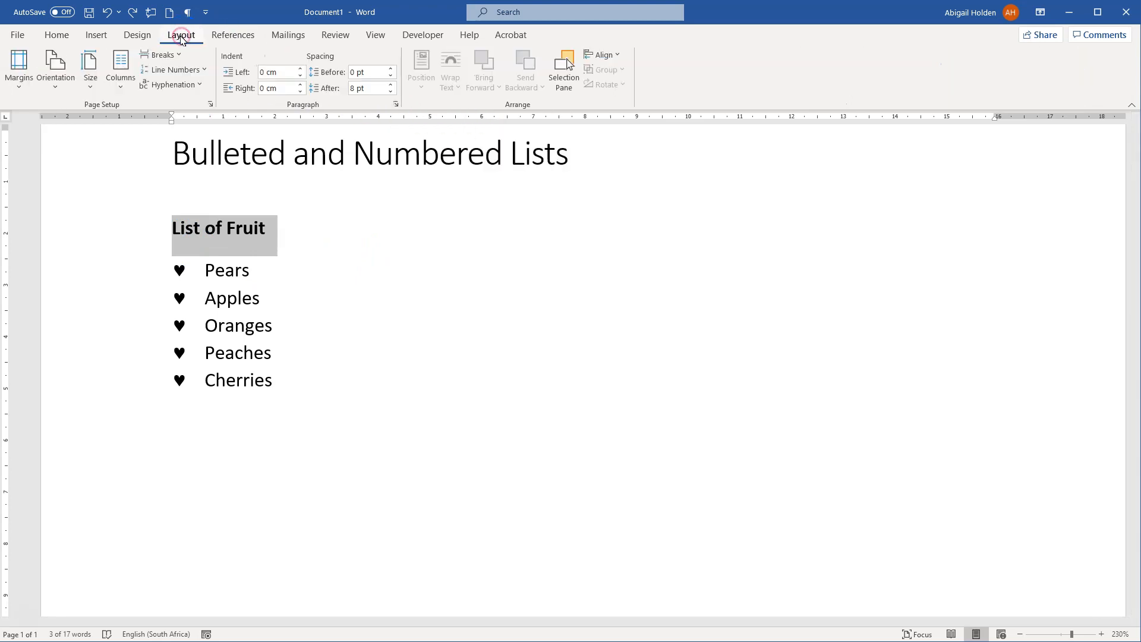
{"action": "left_click", "coordinate": [391, 92]}
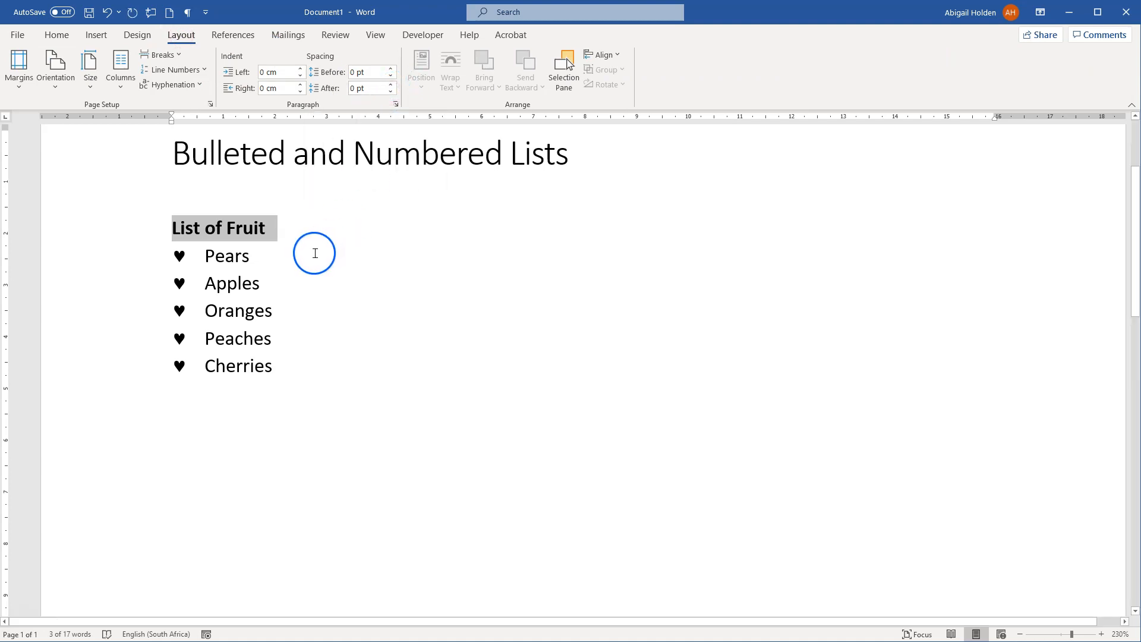
{"action": "left_click", "coordinate": [289, 261]}
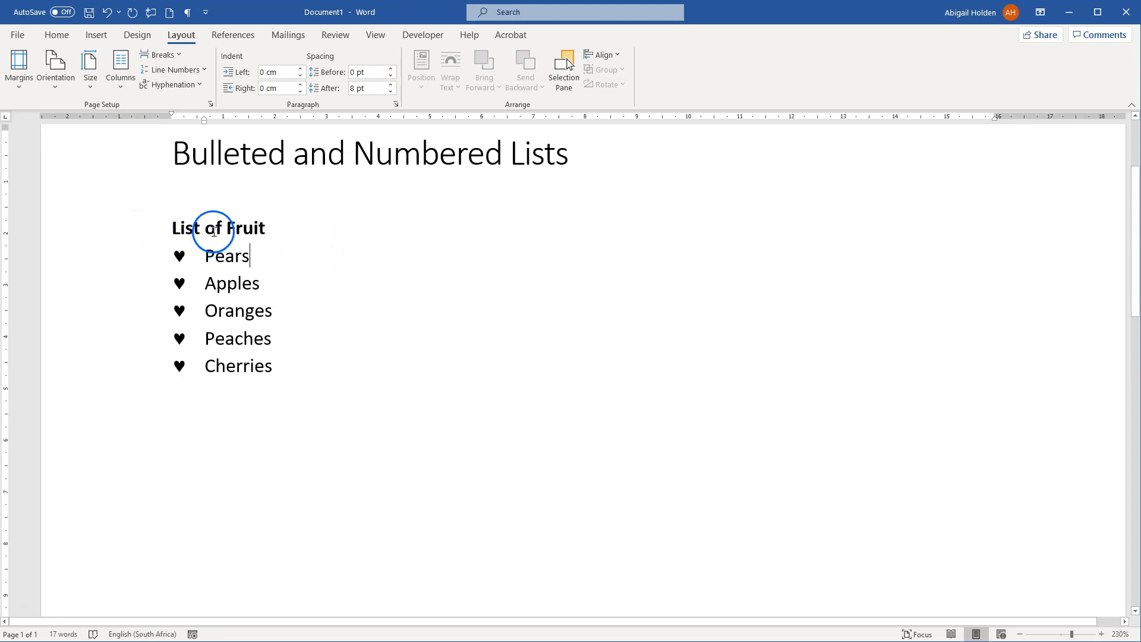
{"action": "left_click", "coordinate": [206, 230]}
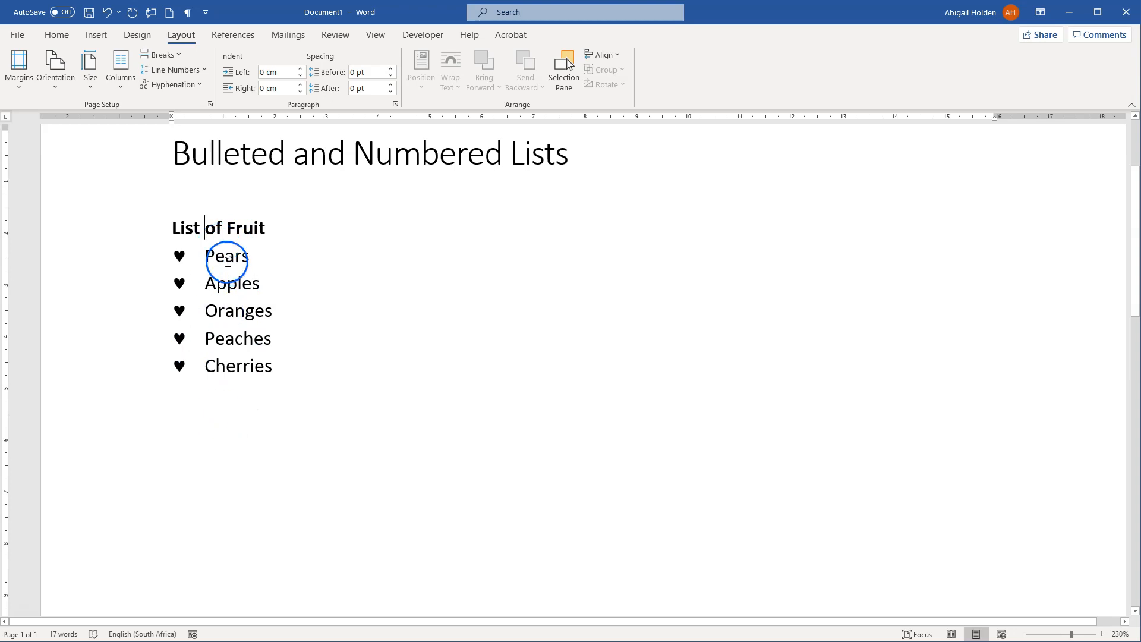
{"action": "left_click", "coordinate": [215, 421]}
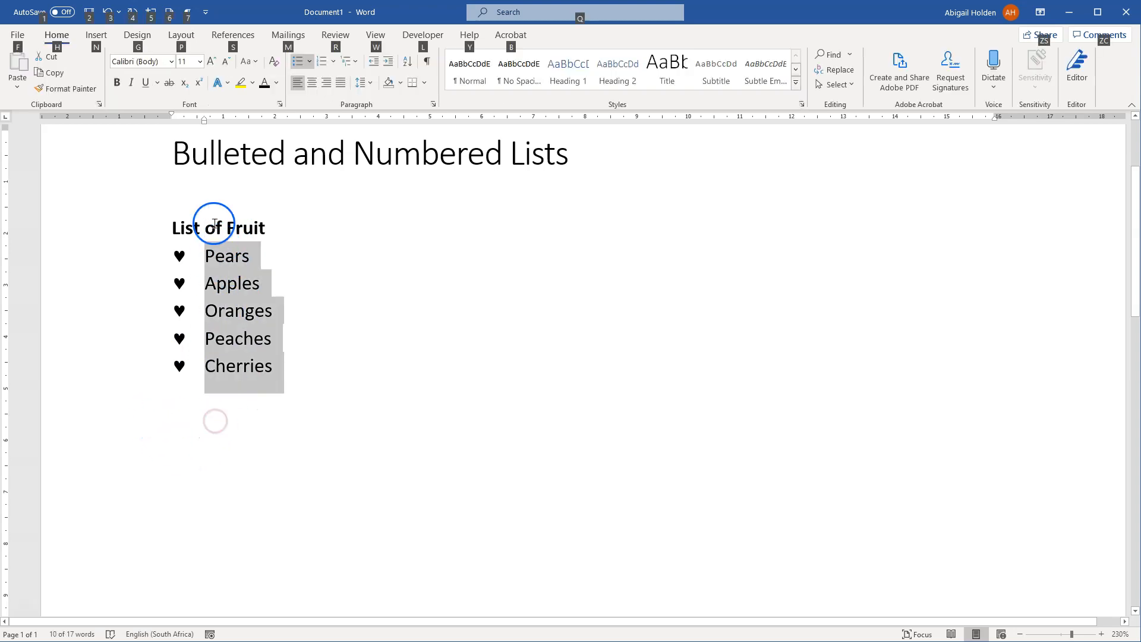
{"action": "left_click", "coordinate": [212, 228]}
{"action": "left_click", "coordinate": [209, 256]}
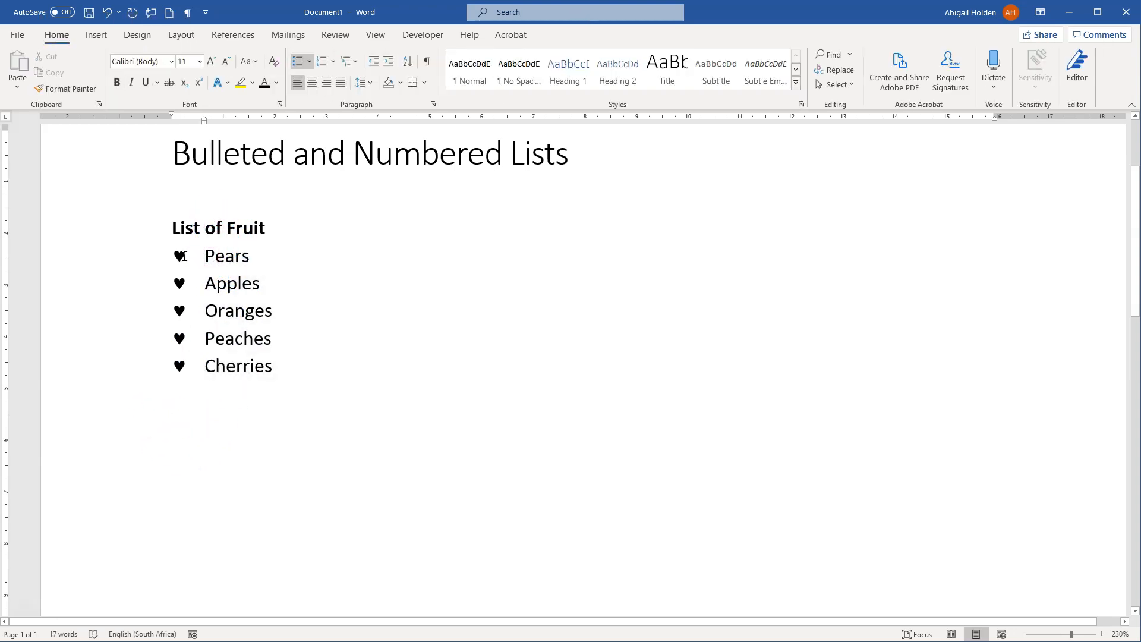
Reduce the hanging indent of the whole fruit list to about 0.5 cm, bringing the text closer to the heart bullets.
{"action": "left_click_drag", "start_coordinate": [273, 366], "coordinate": [206, 256]}
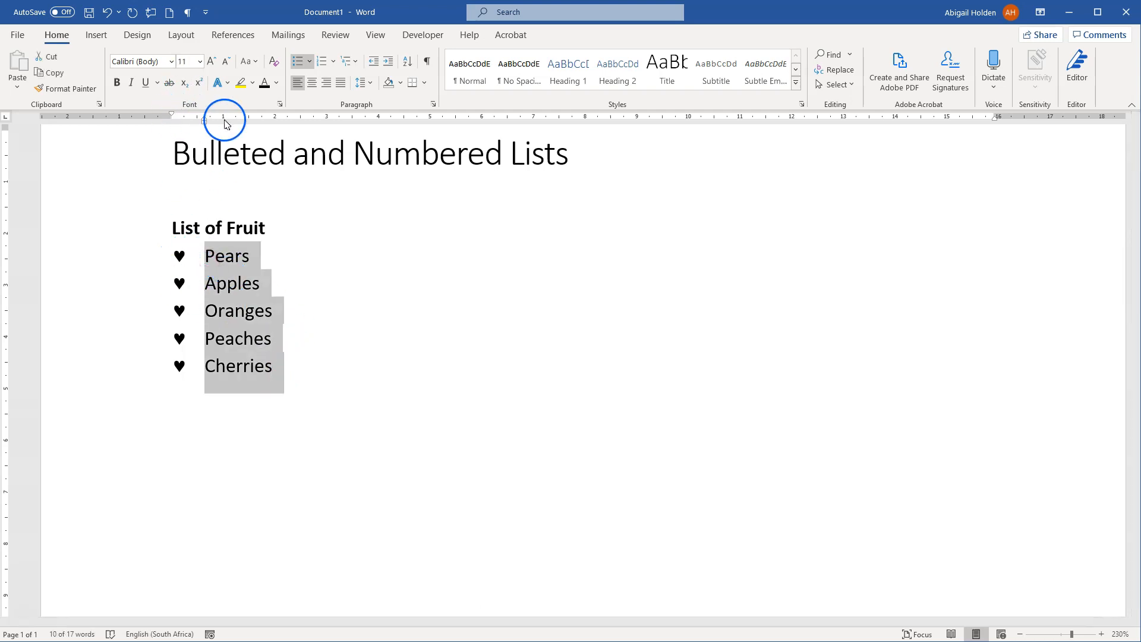
{"action": "left_click_drag", "start_coordinate": [205, 119], "coordinate": [200, 127]}
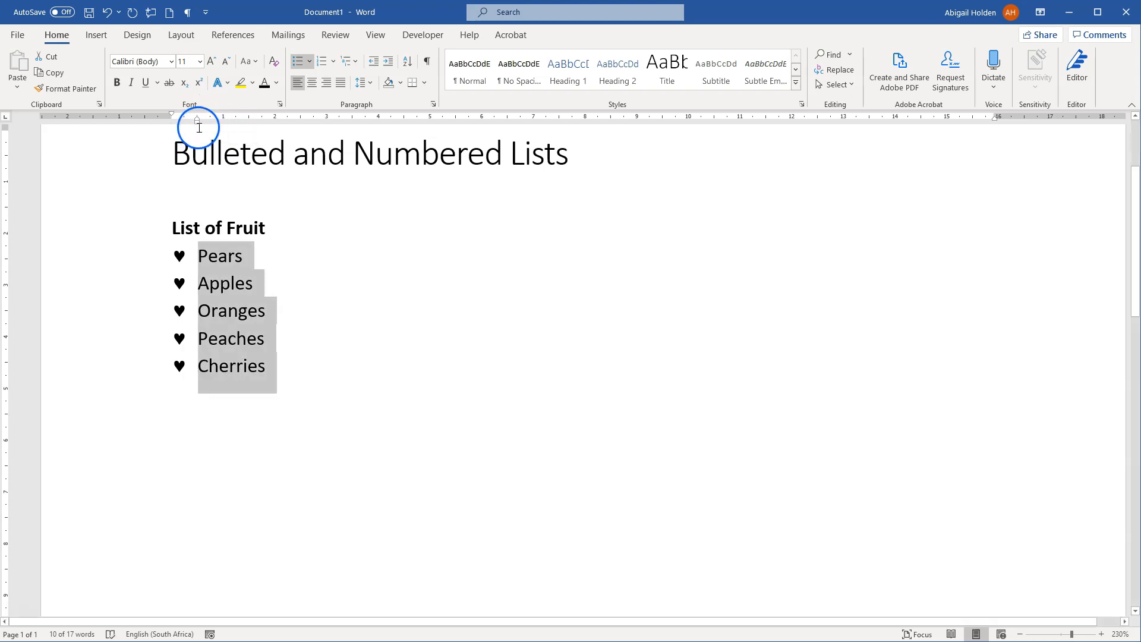
{"action": "mouse_move", "coordinate": [197, 119]}
{"action": "left_mouse_down"}
{"action": "mouse_move", "coordinate": [220, 122]}
{"action": "mouse_move", "coordinate": [200, 120]}
{"action": "left_mouse_up"}
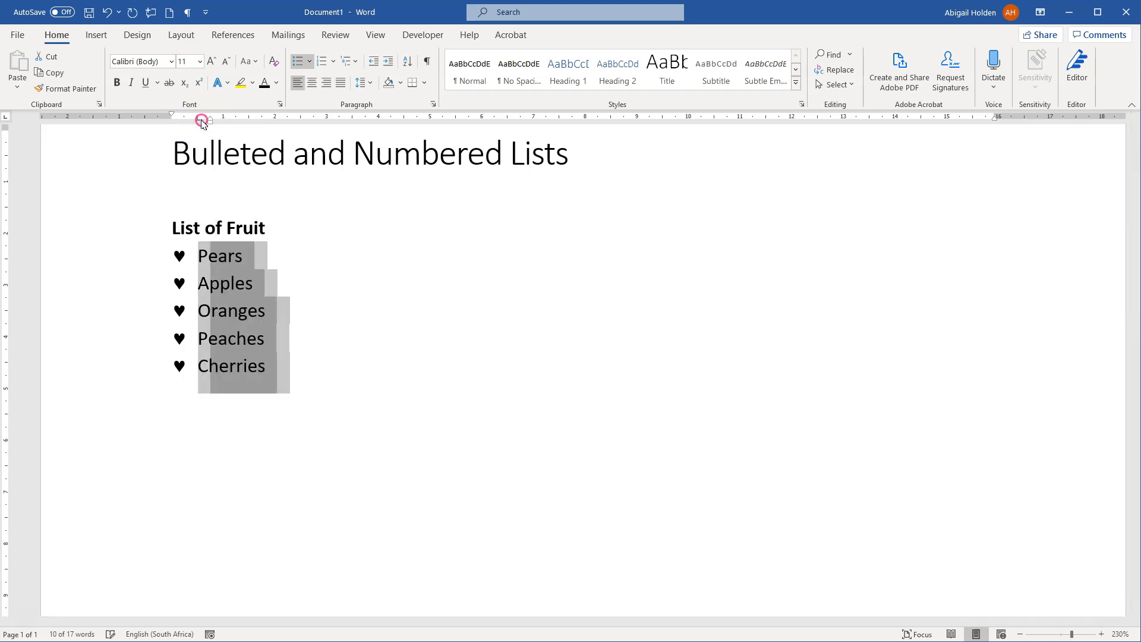
{"action": "left_click", "coordinate": [375, 36]}
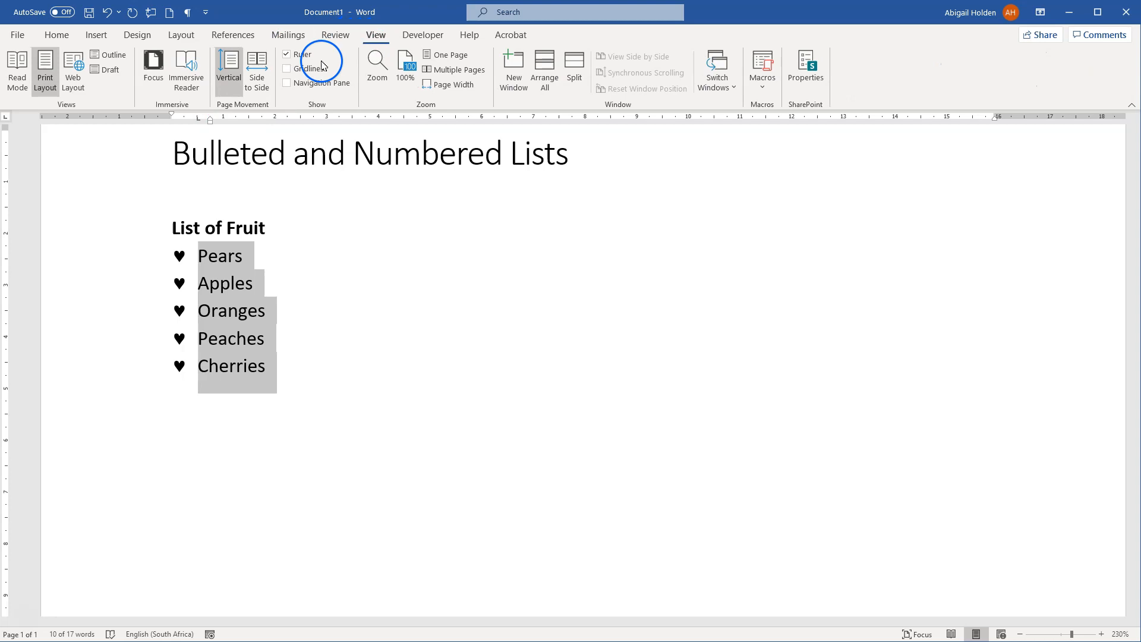
{"action": "left_click", "coordinate": [57, 35]}
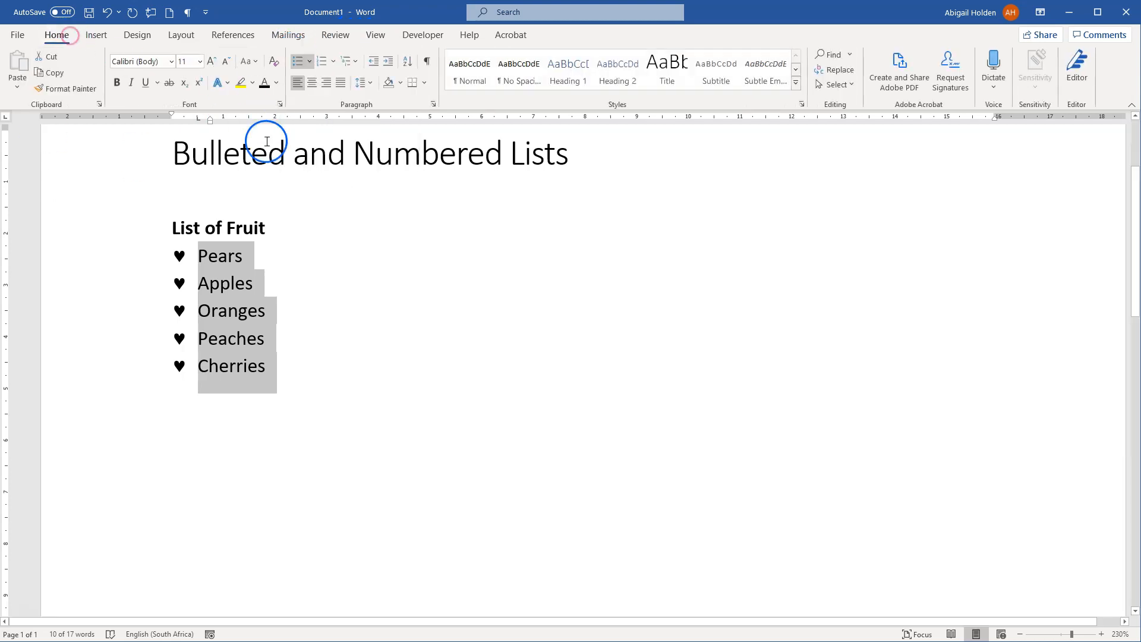
Convert the fruit list to a numbered list in the 1., 2., 3. style and look through the available number formats.
{"action": "left_click", "coordinate": [326, 69]}
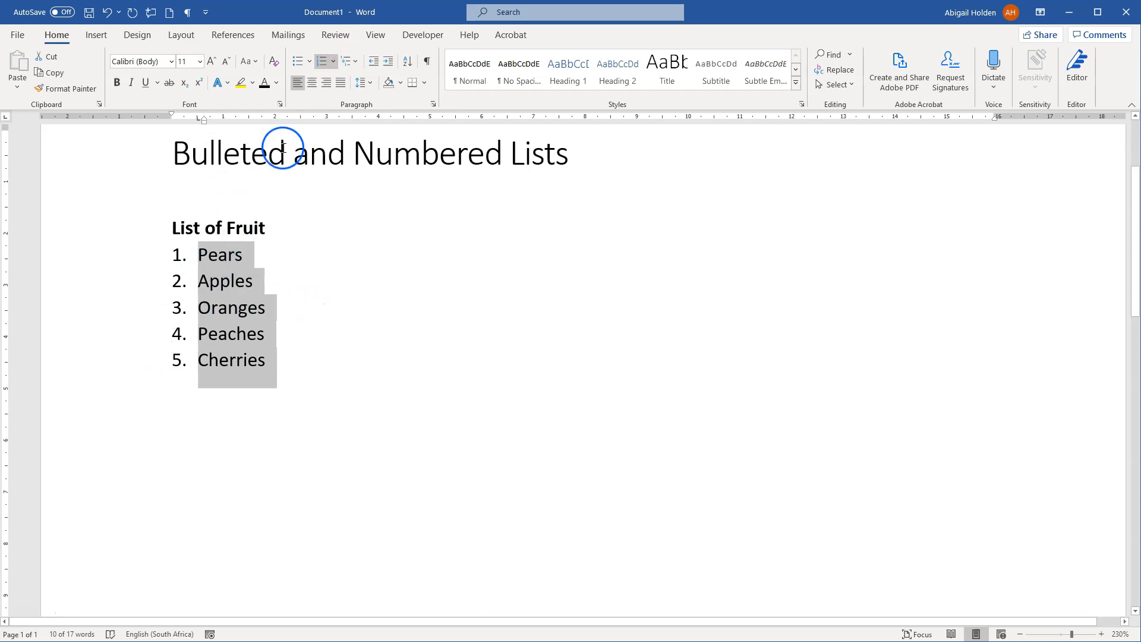
{"action": "left_click", "coordinate": [335, 63]}
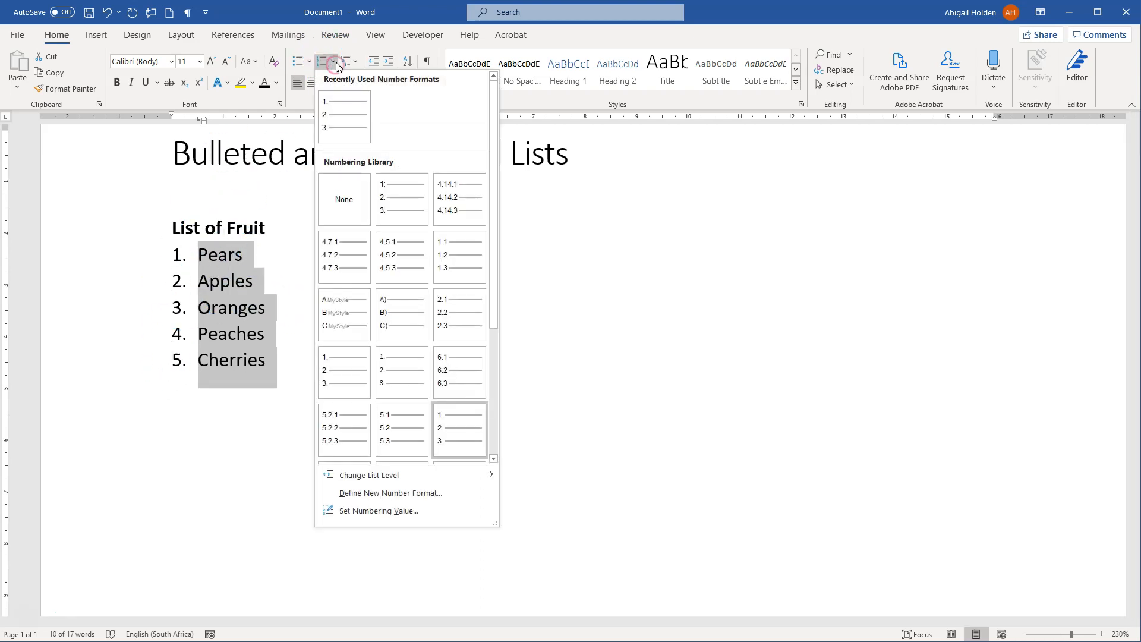
{"action": "scroll", "coordinate": [448, 191], "scroll_direction": "down", "scroll_amount": 3}
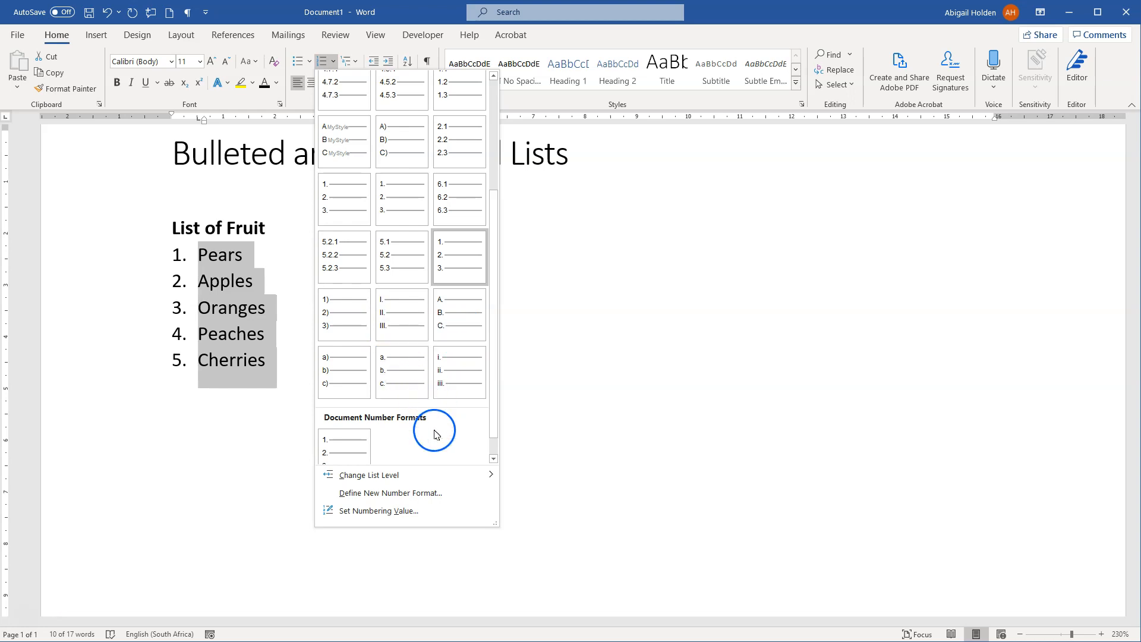
Define a new number format with a closing bracket after the number, as in 1), and apply it to the fruit list.
{"action": "left_click", "coordinate": [361, 502]}
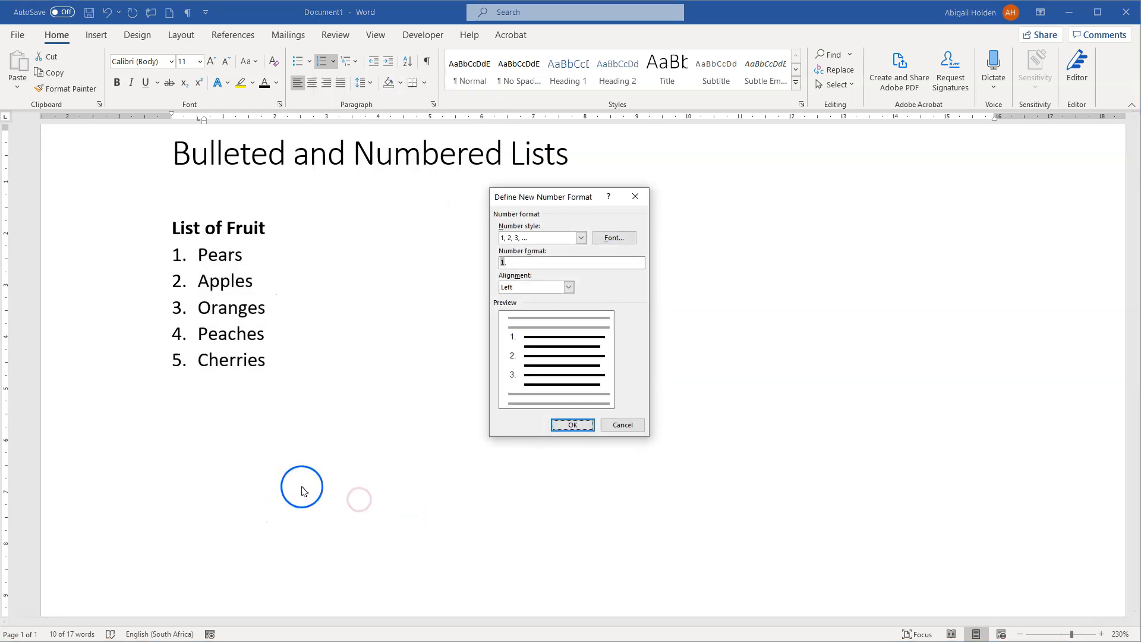
{"action": "left_click", "coordinate": [582, 238]}
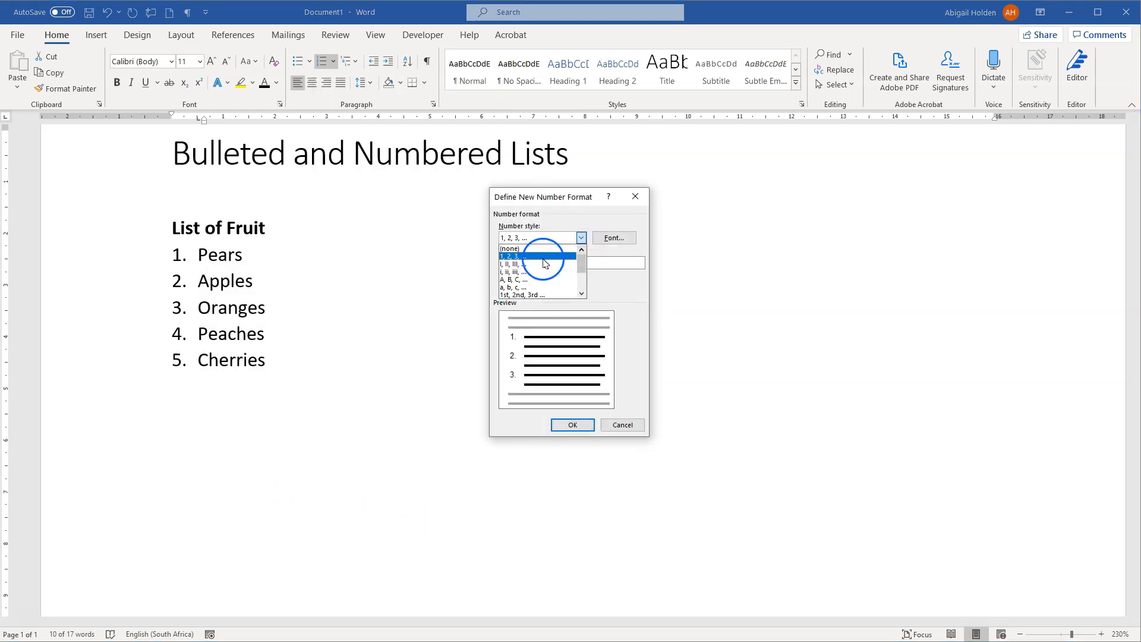
{"action": "left_click", "coordinate": [622, 291]}
{"action": "left_click", "coordinate": [524, 262]}
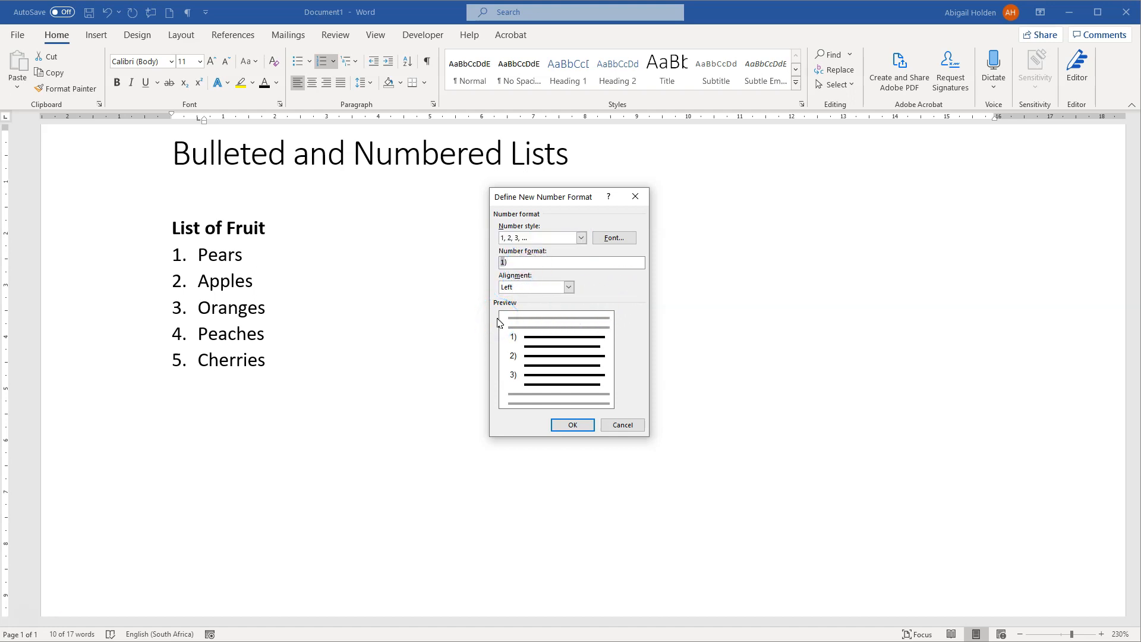
{"action": "left_click", "coordinate": [573, 425]}
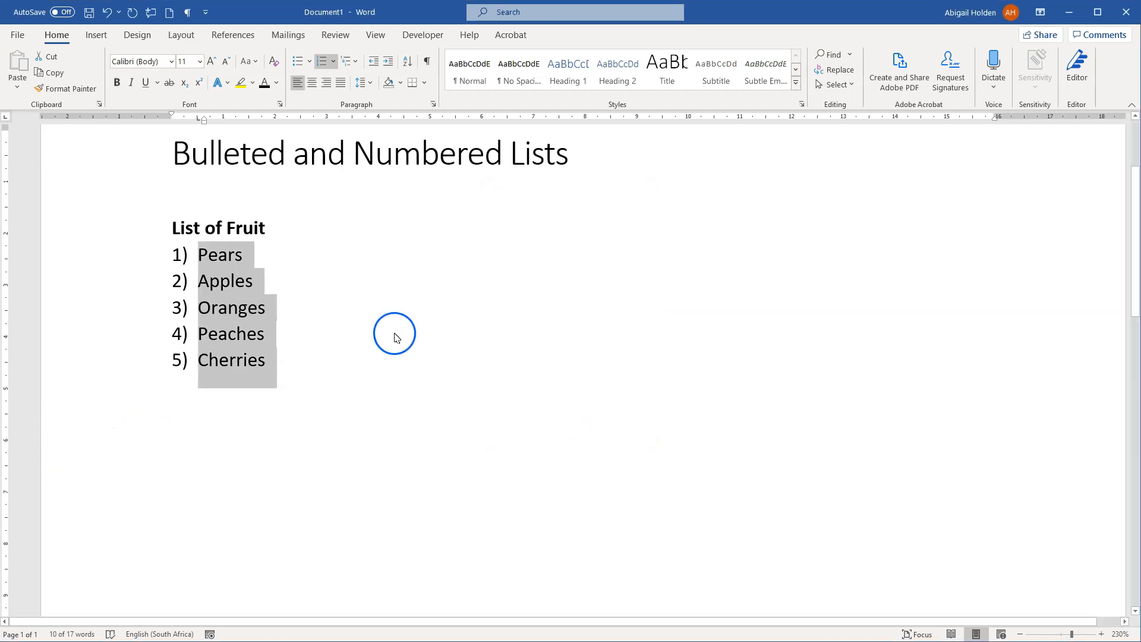
Set the numbering value of the fruit list so that it starts at 4 with Pears.
{"action": "left_click", "coordinate": [220, 254]}
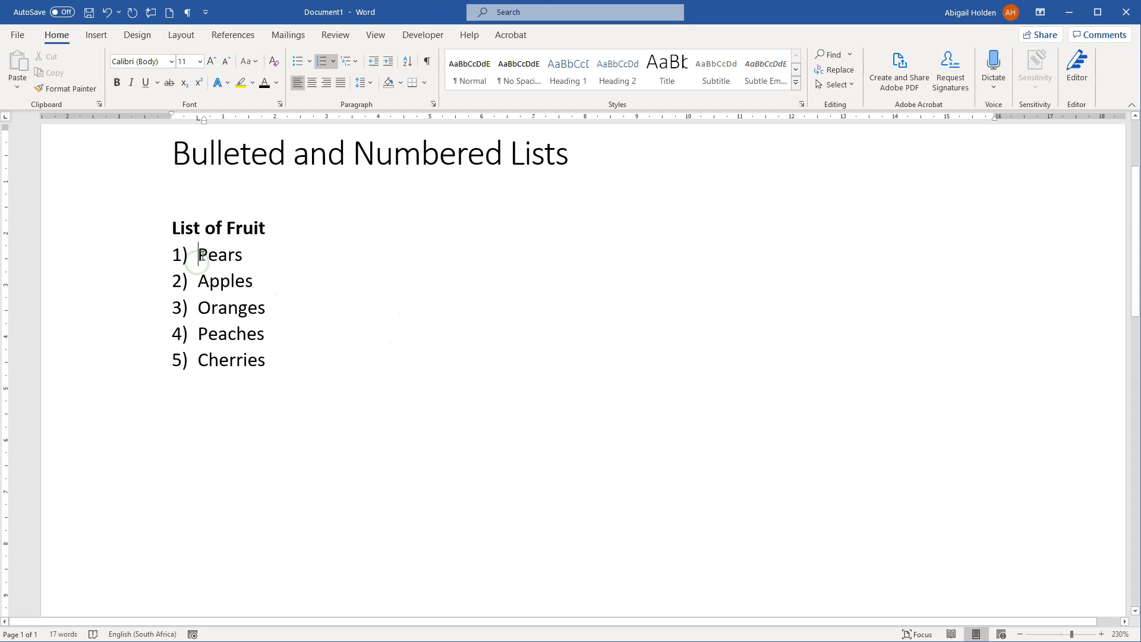
{"action": "right_click", "coordinate": [202, 256]}
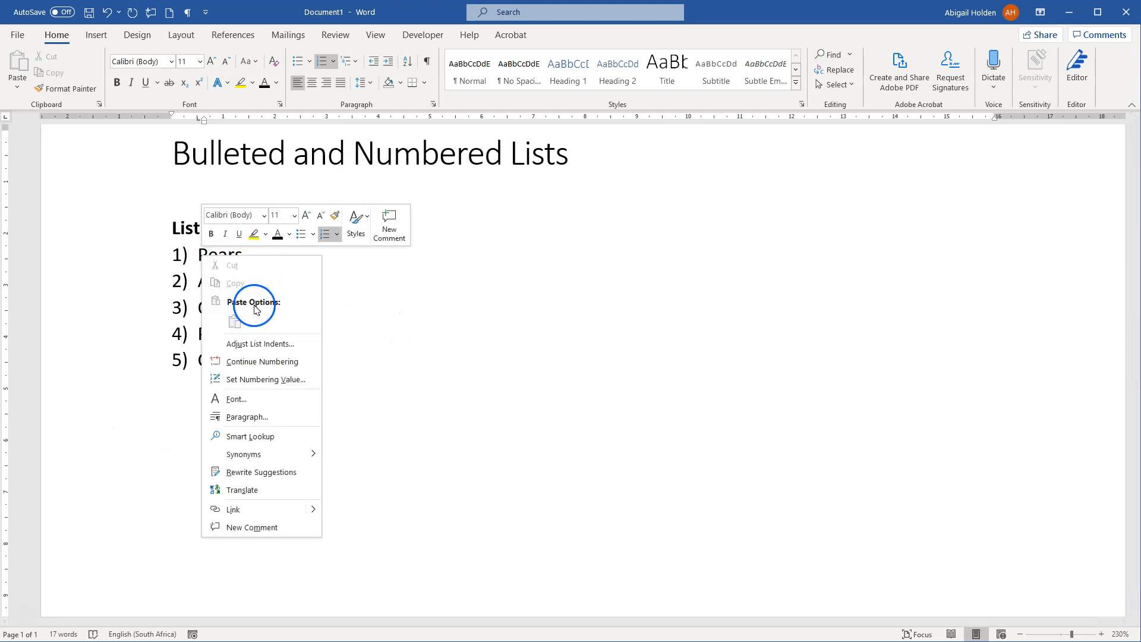
{"action": "left_click", "coordinate": [232, 380]}
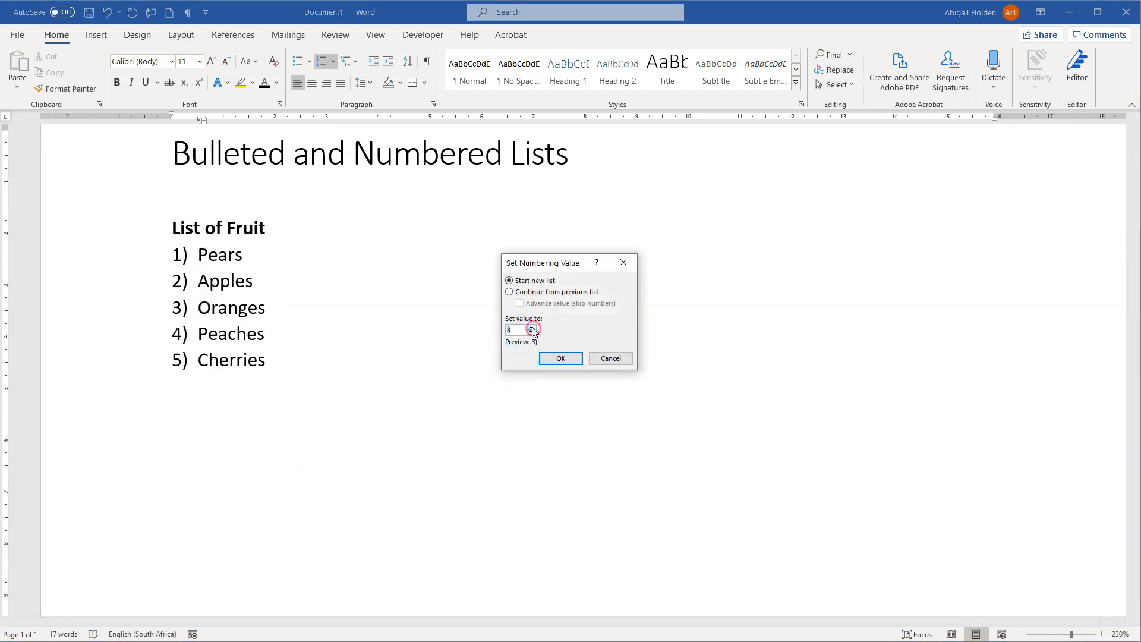
{"action": "left_click", "coordinate": [560, 358]}
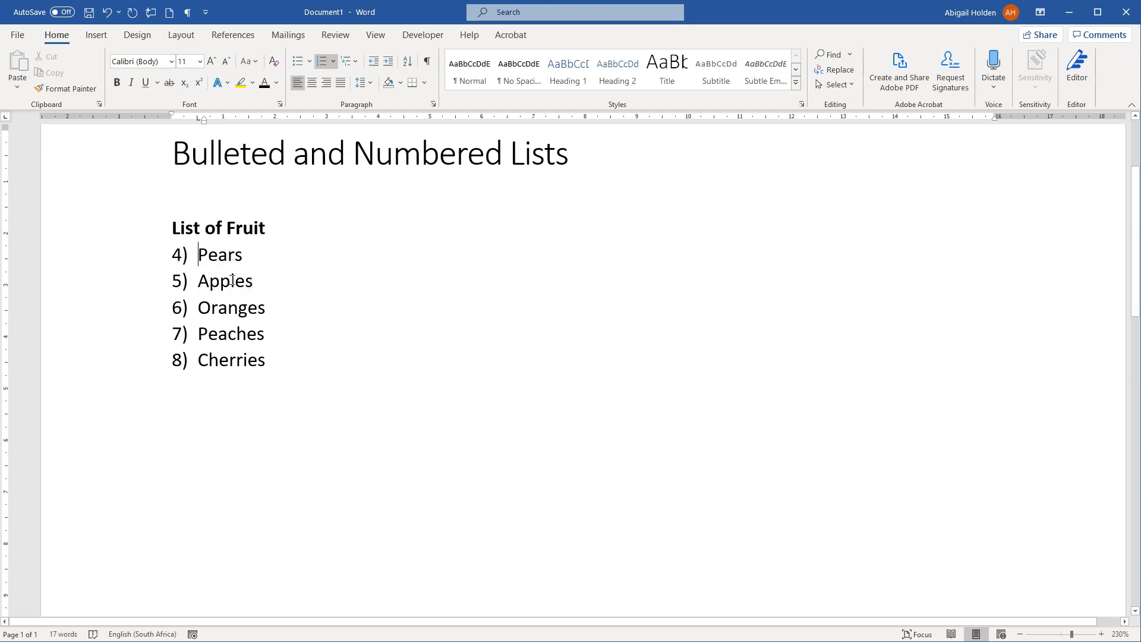
{"action": "right_click", "coordinate": [177, 254]}
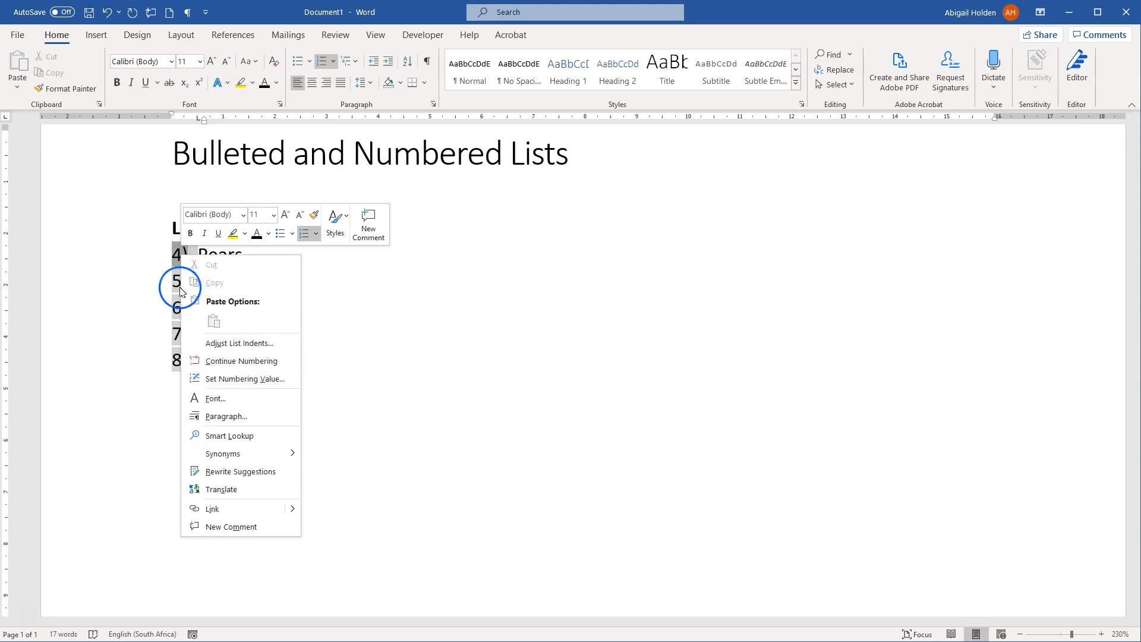
{"action": "left_click", "coordinate": [318, 259]}
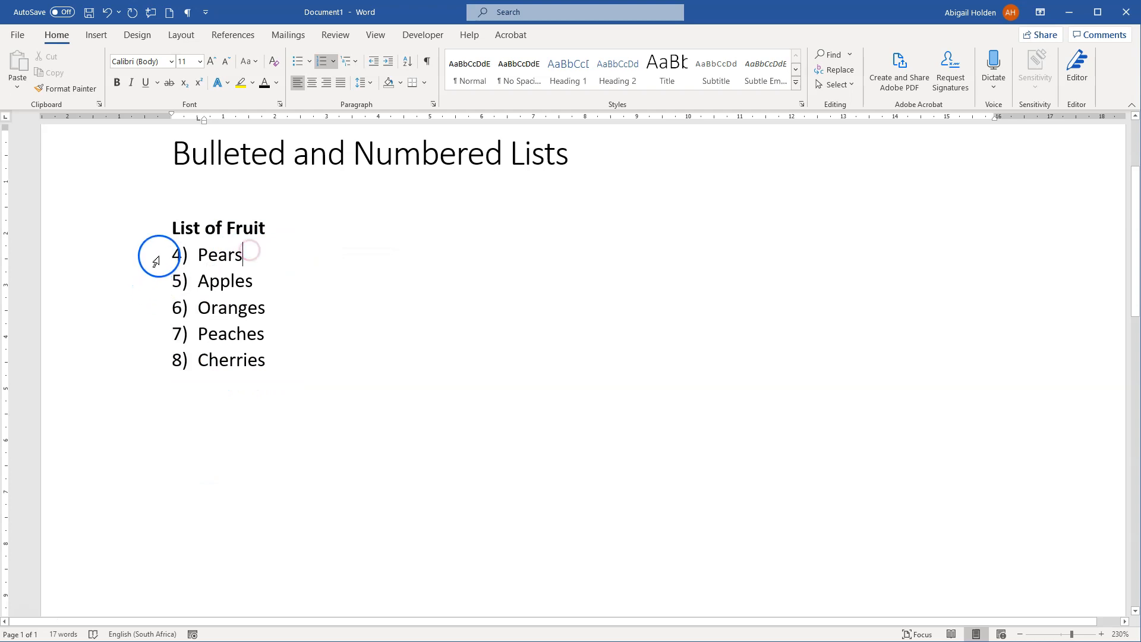
{"action": "right_click", "coordinate": [185, 257]}
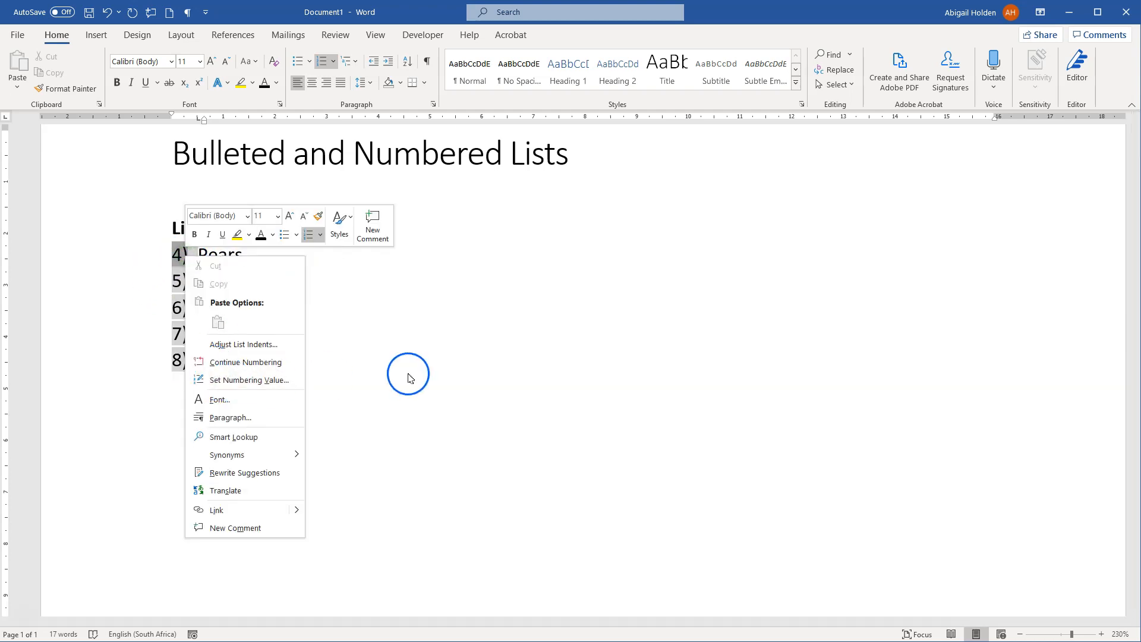
{"action": "left_click", "coordinate": [361, 276]}
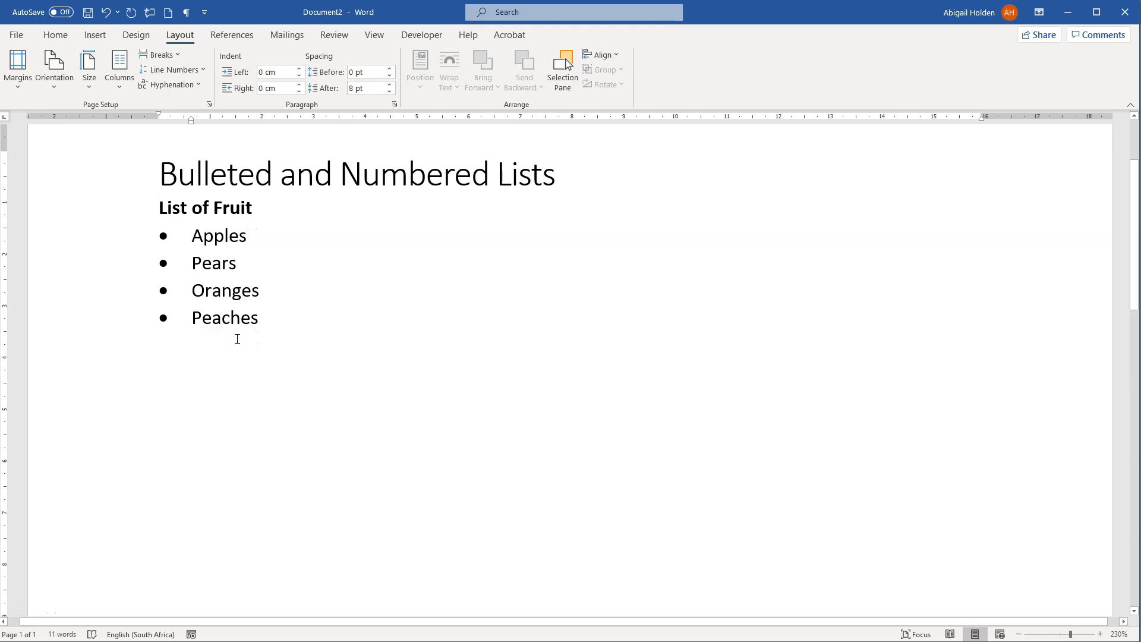
Add an empty unbulleted paragraph below Apples in the bulleted fruit list and remove it again.
{"action": "key", "text": "Return"}
{"action": "key", "text": "BackSpace"}
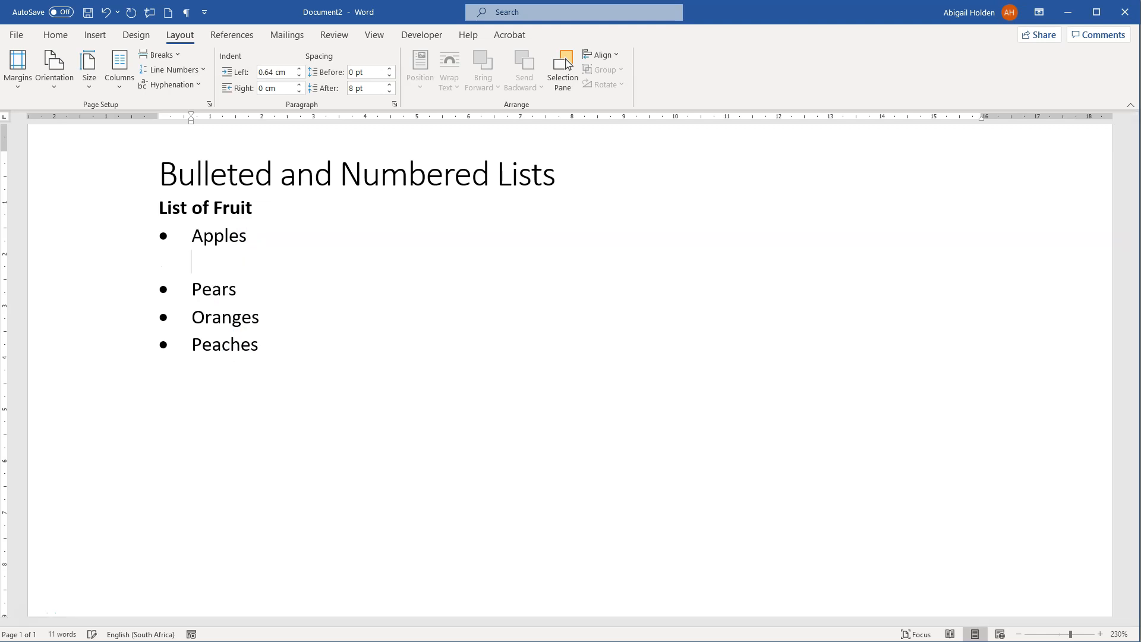
{"action": "left_click", "coordinate": [283, 239]}
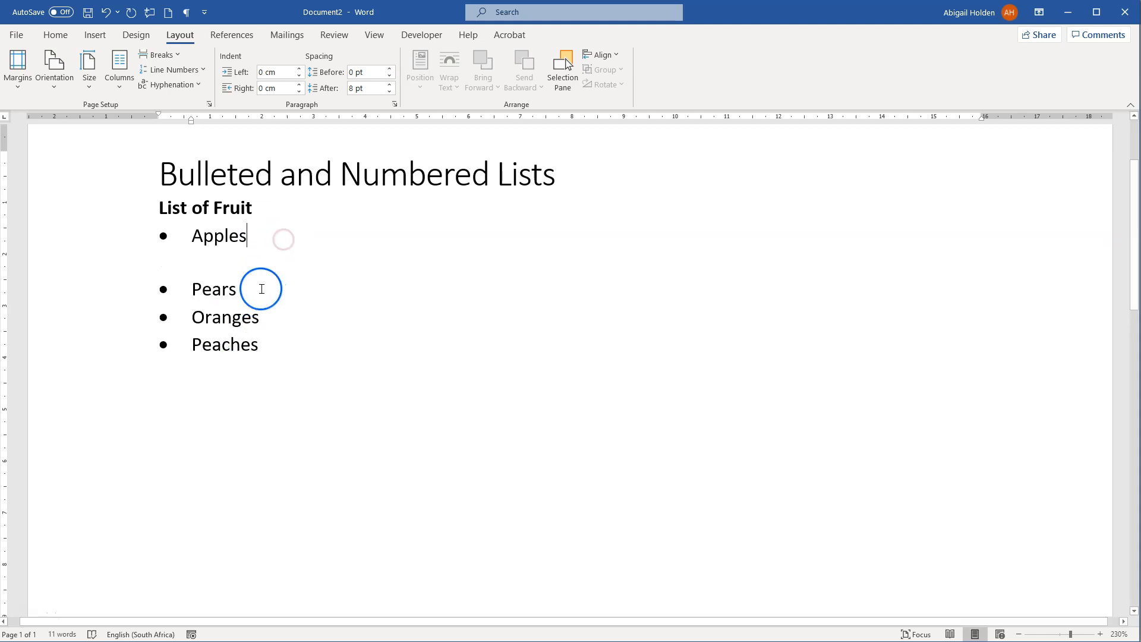
{"action": "key", "text": "Delete"}
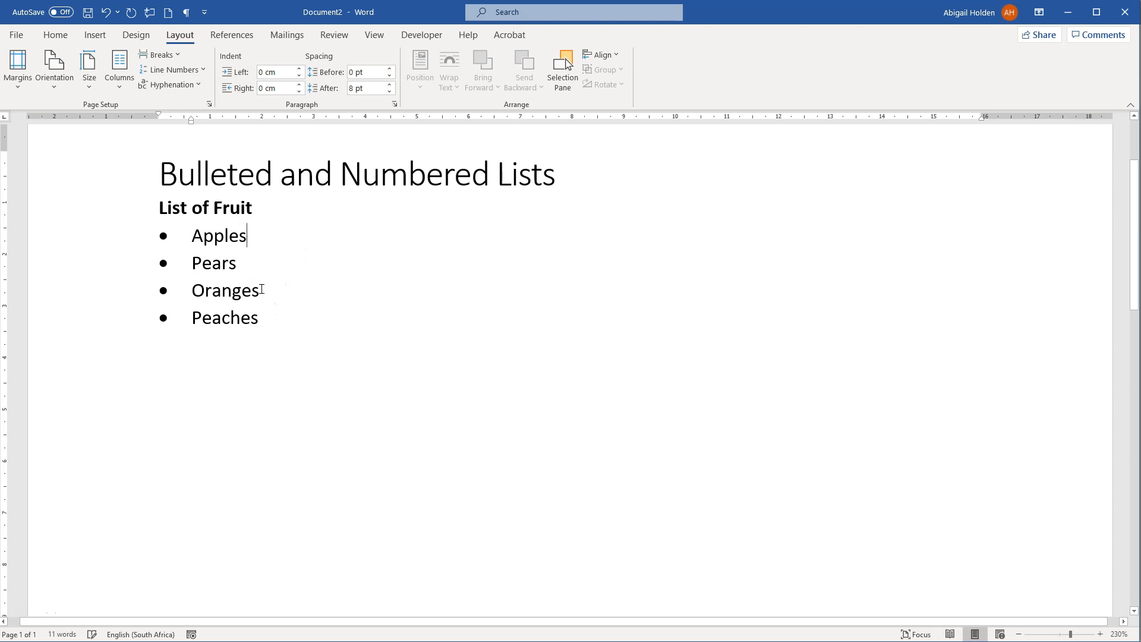
Add Cherries on an unbulleted line below Apples with a manual line break, and show the formatting marks.
{"action": "key", "text": "Return"}
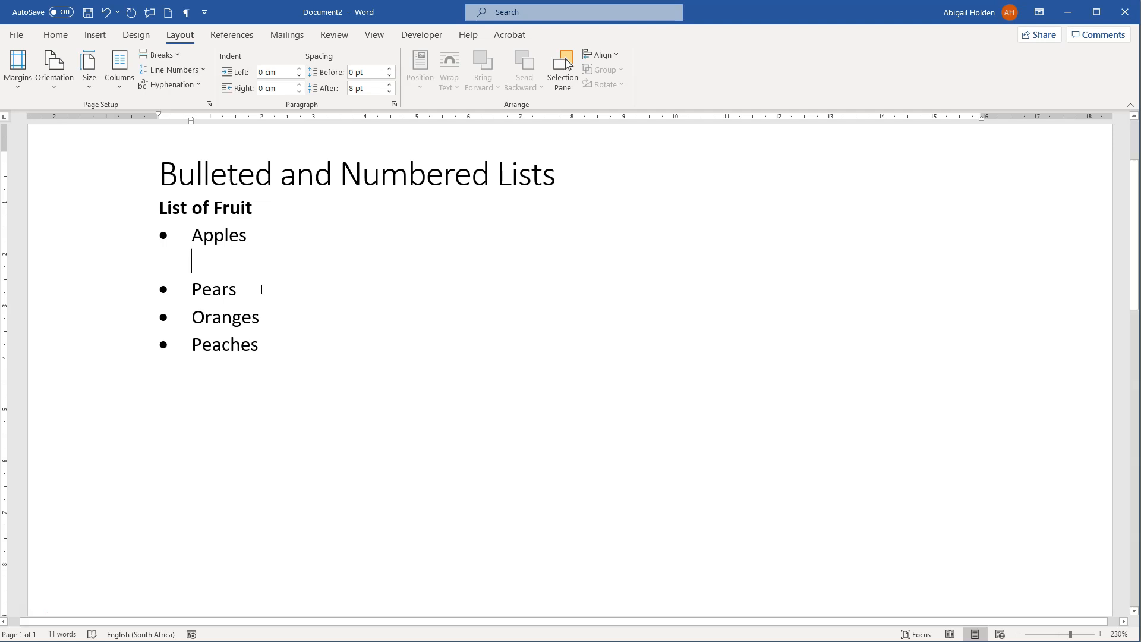
{"action": "type", "text": "Cherries"}
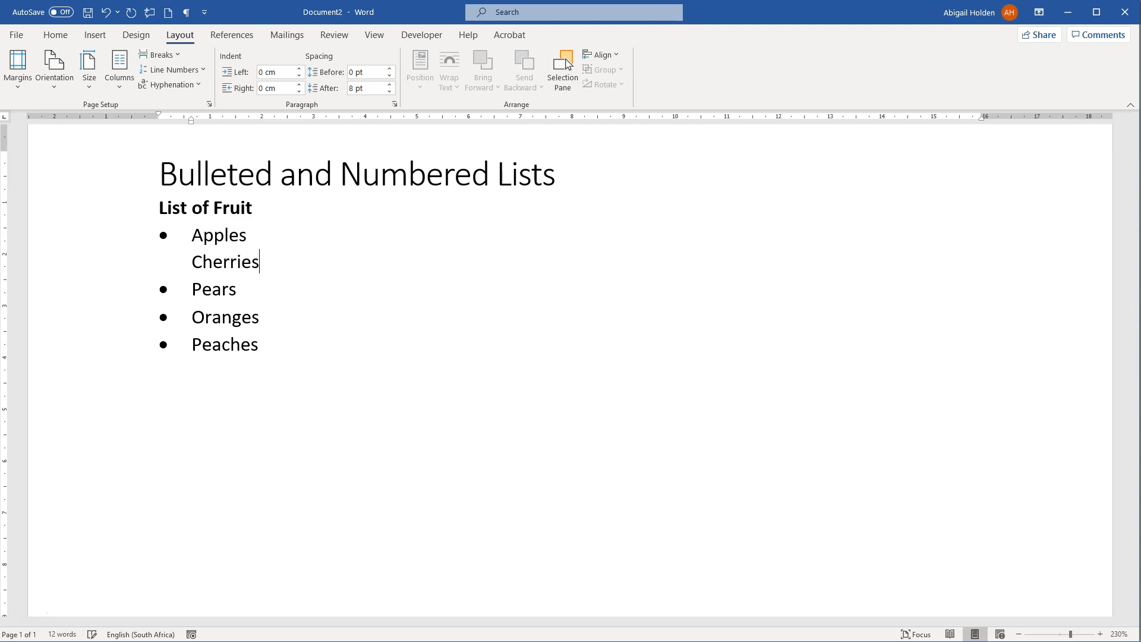
{"action": "left_click", "coordinate": [55, 34]}
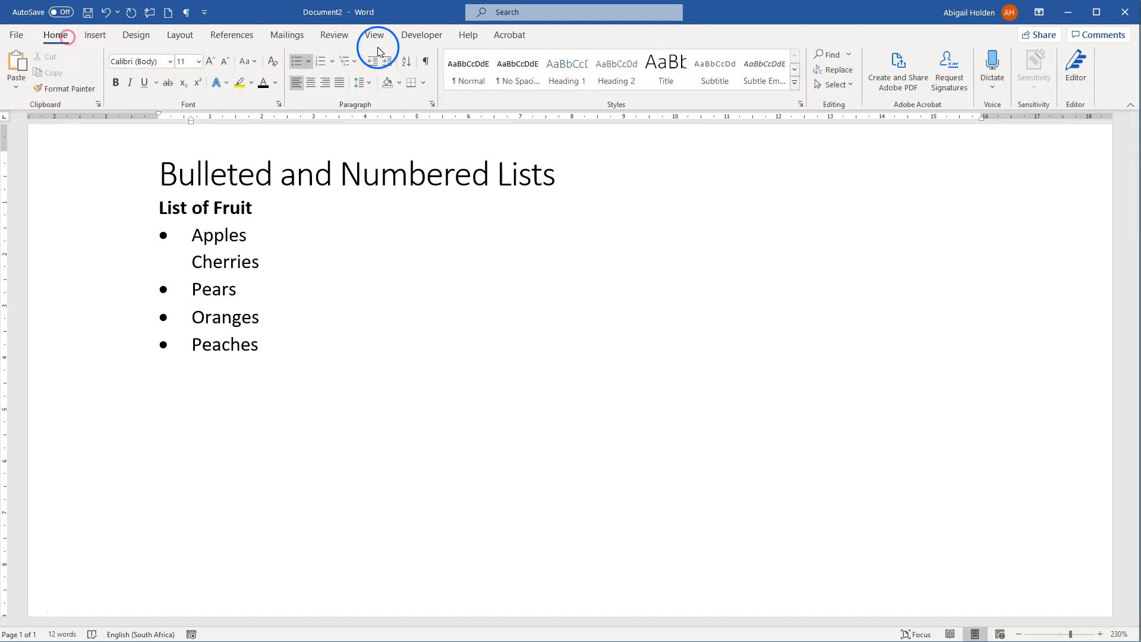
{"action": "left_click", "coordinate": [427, 62]}
{"action": "left_click", "coordinate": [239, 235]}
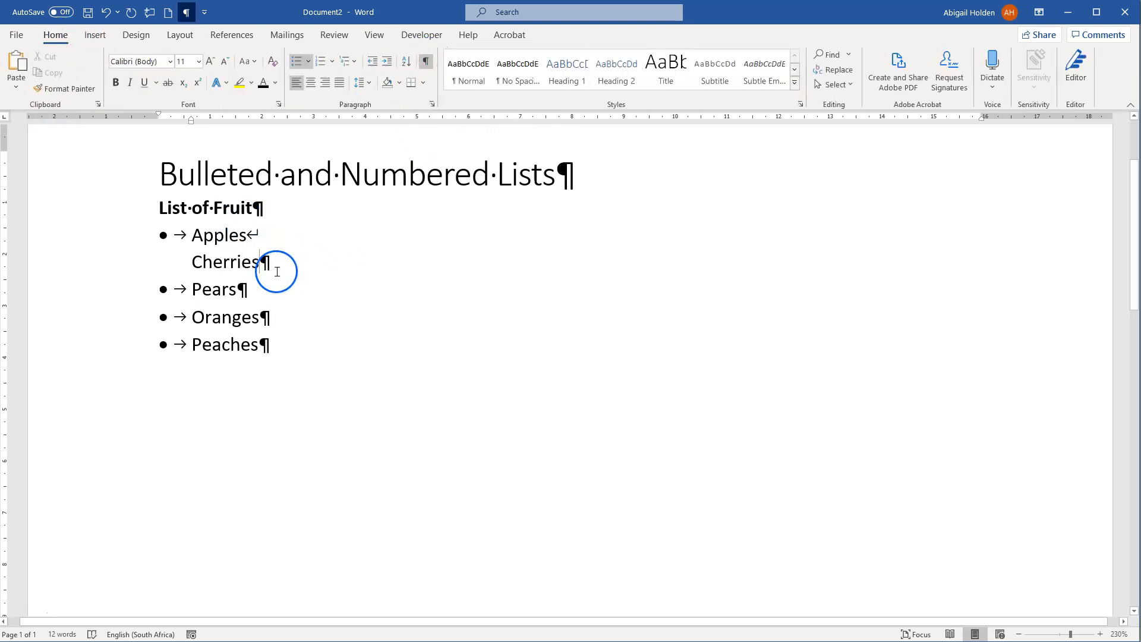